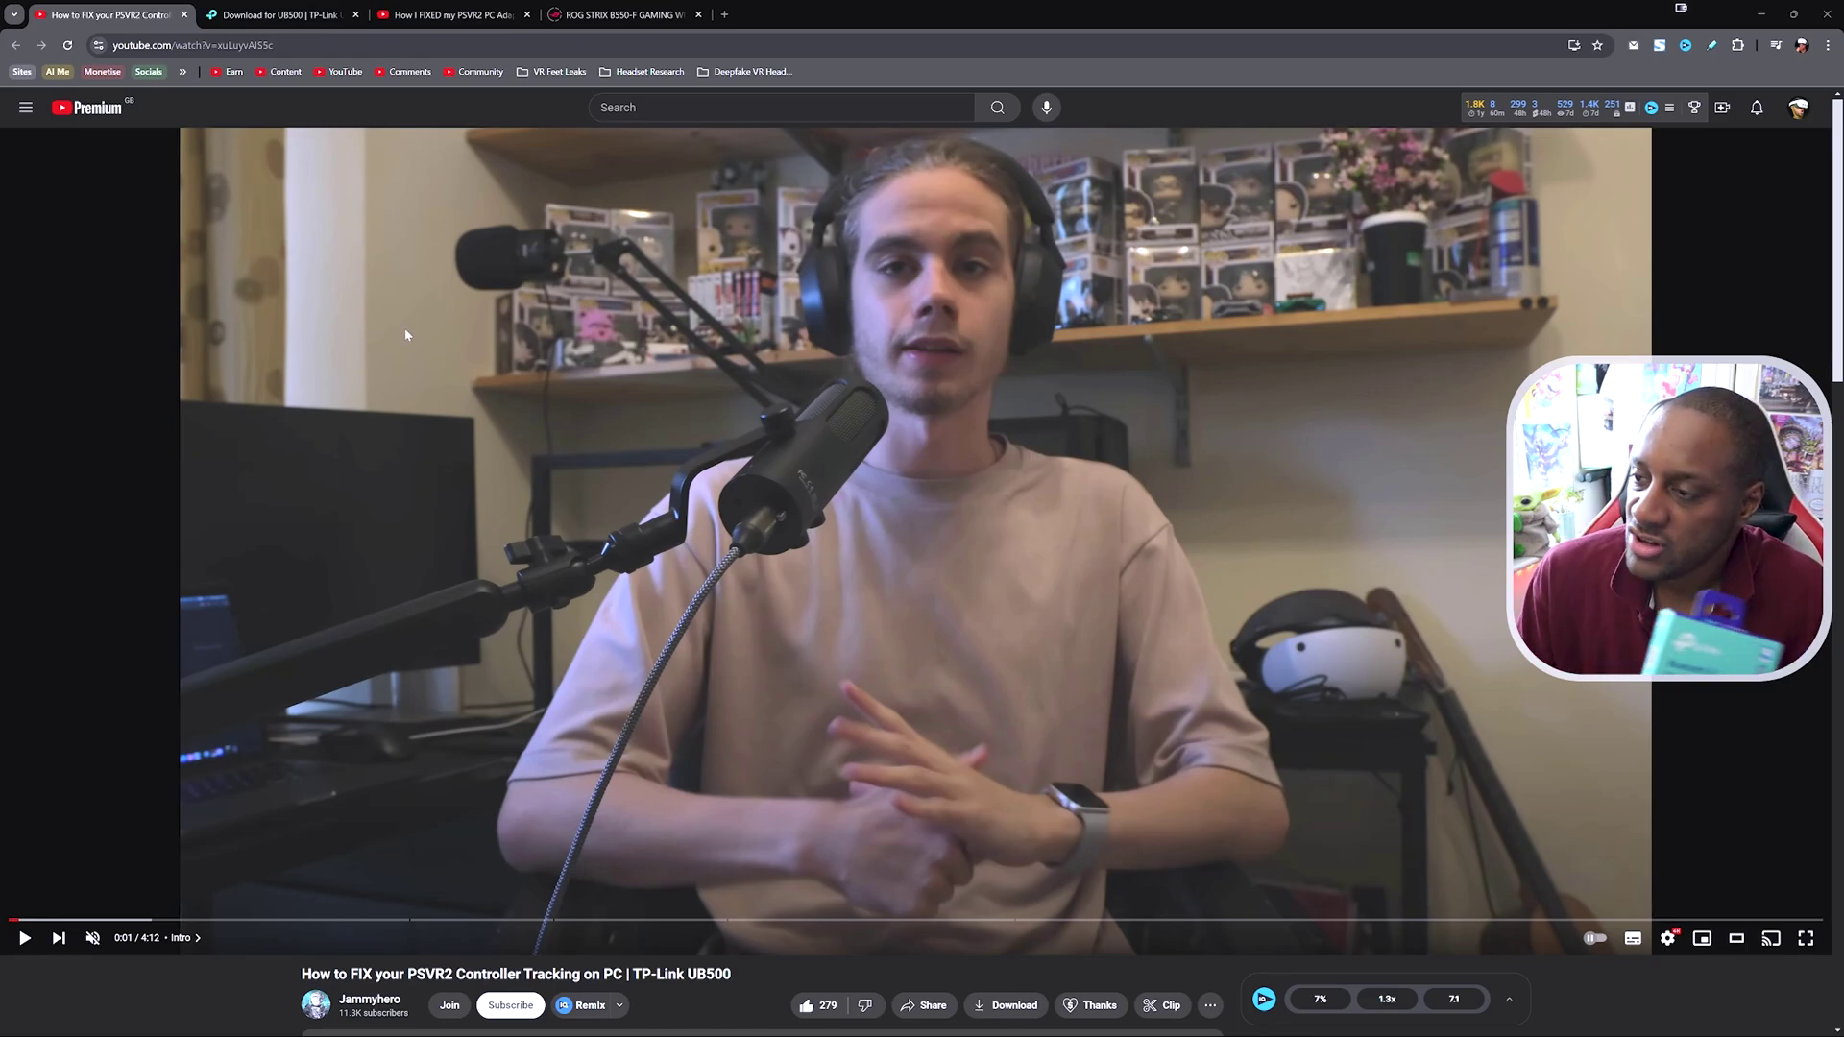
Open the TP-Link UB500 V2.6 download page and view its Windows driver entry
click(268, 16)
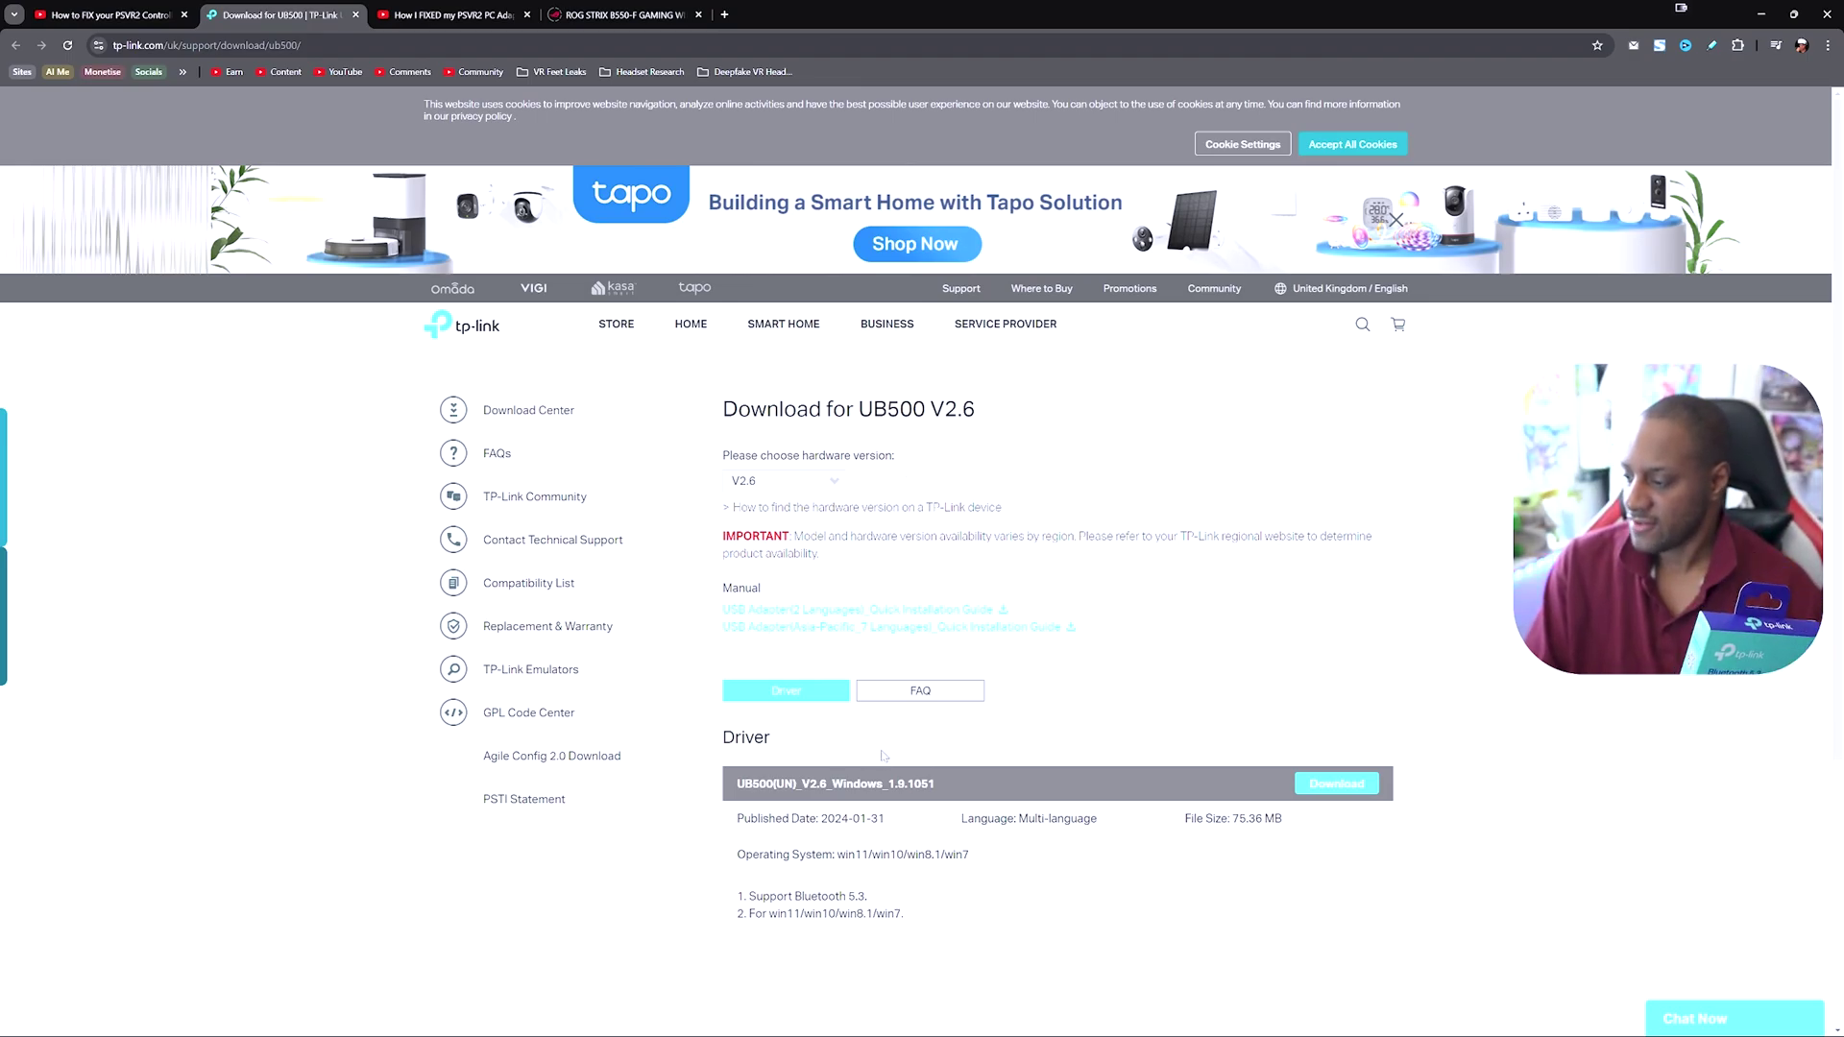
scroll(1259, 716, down, 1)
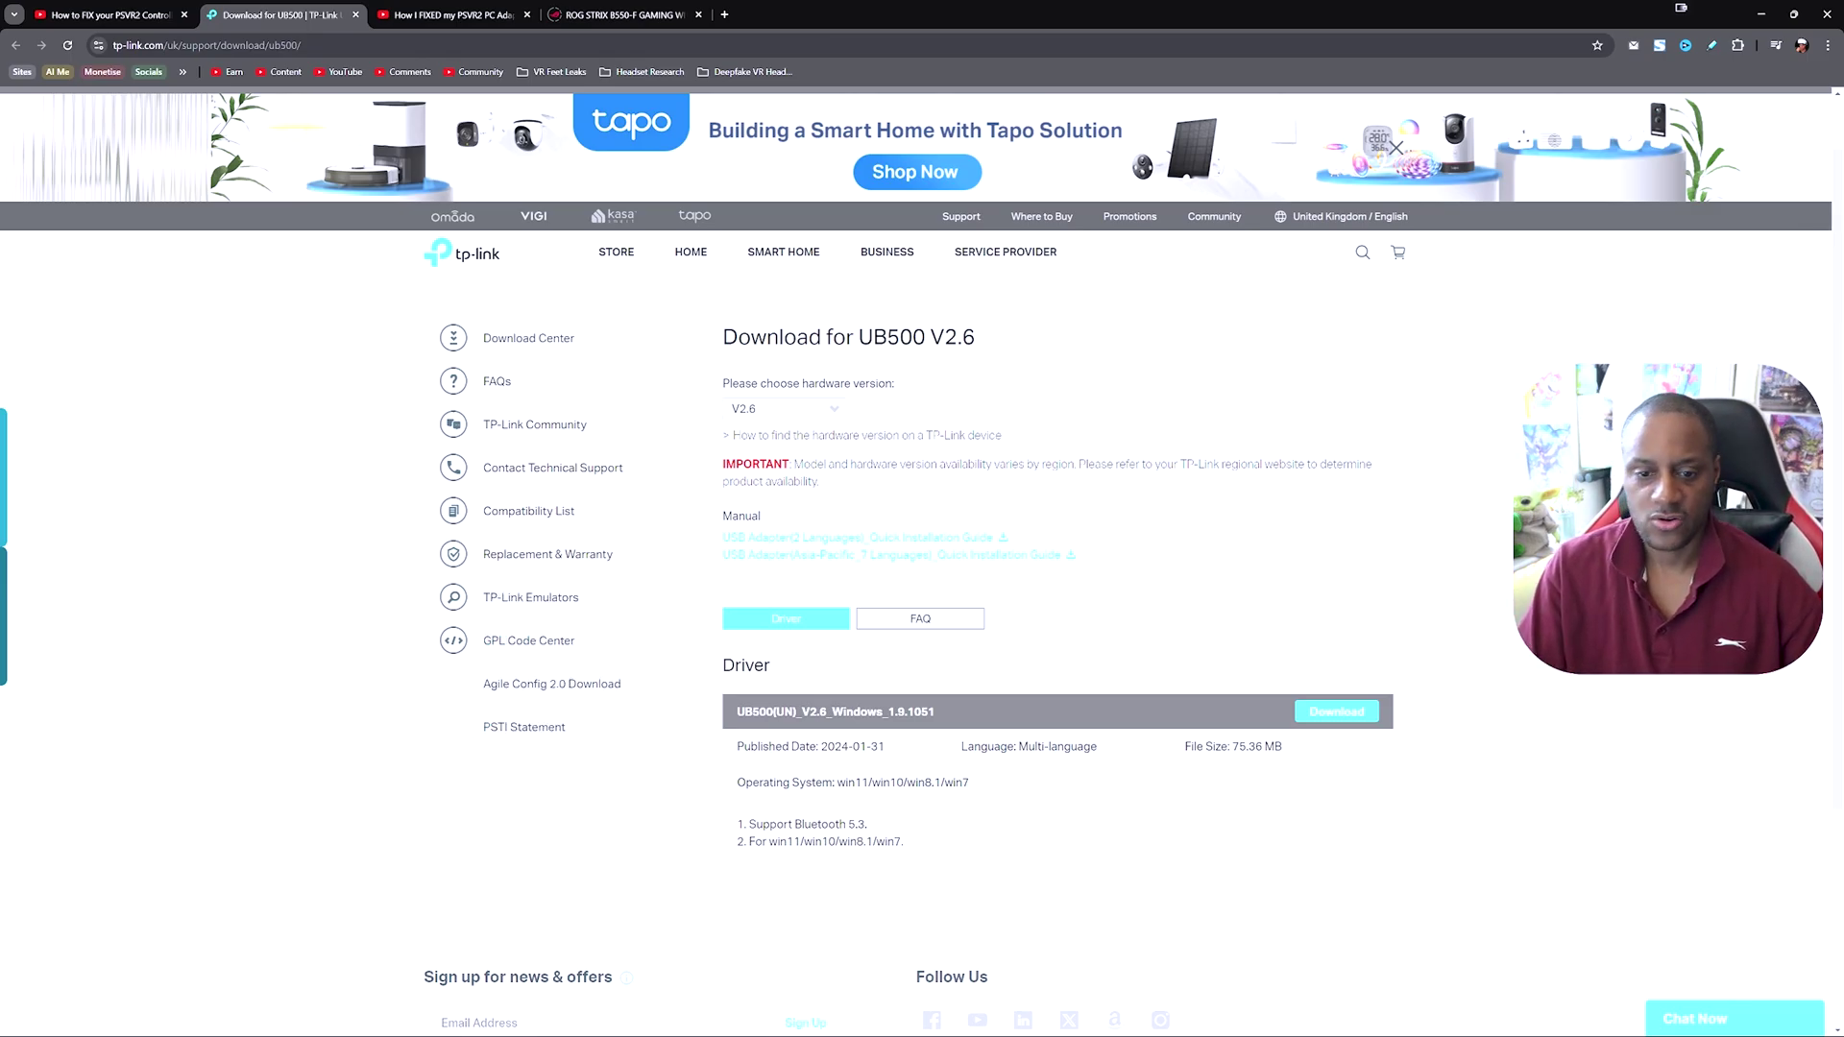
Search Windows for Device Manager and open it
mouse_move(149, 1036)
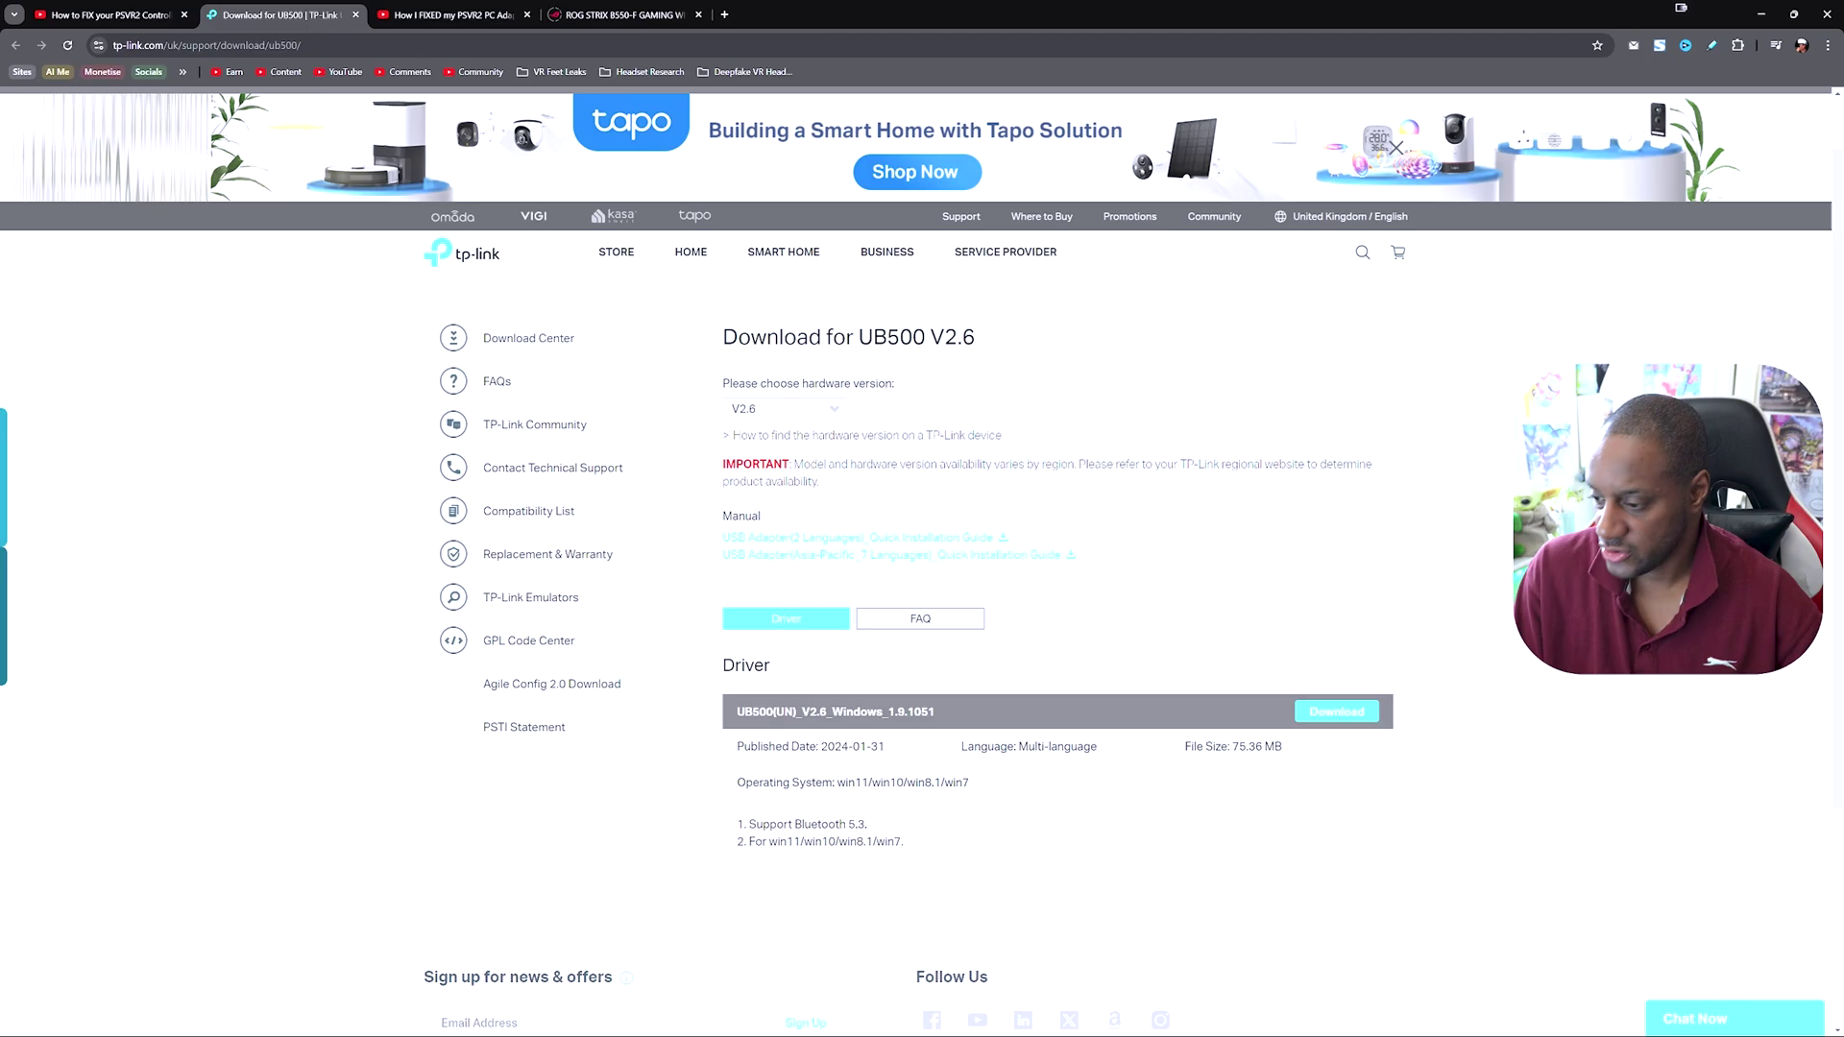
click(309, 1019)
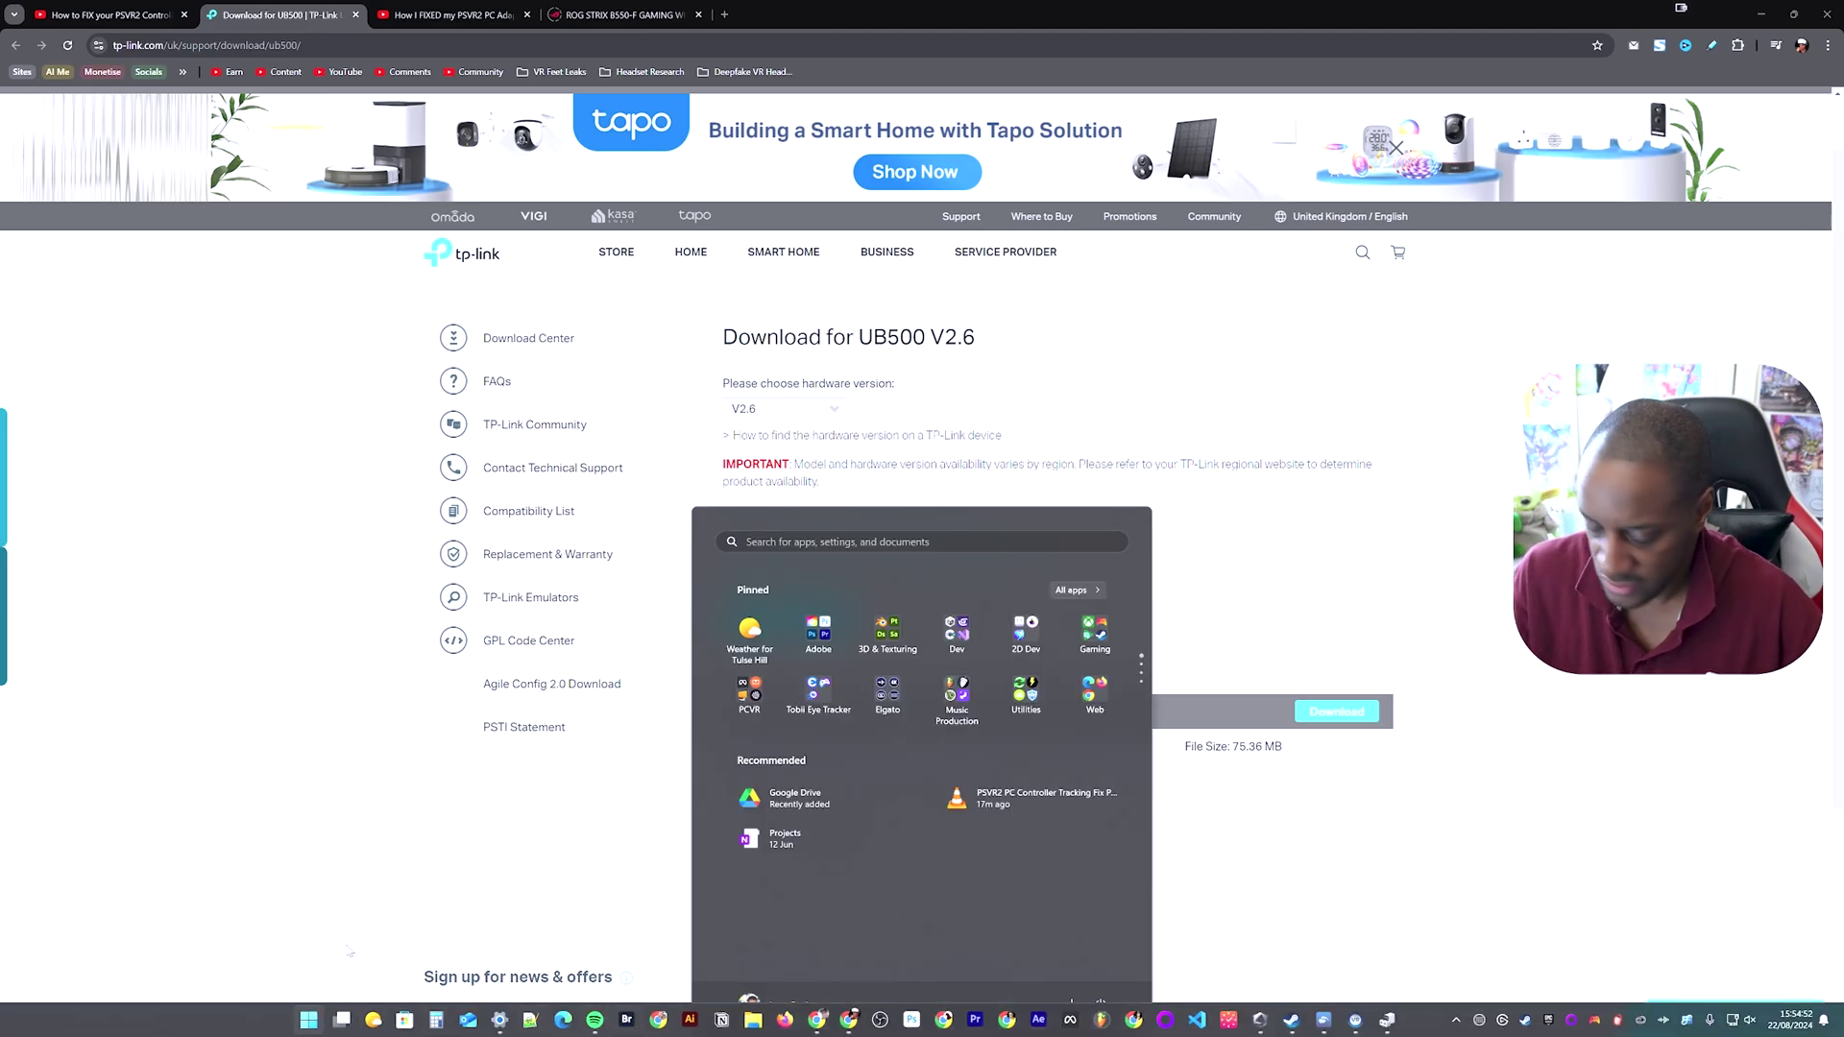
text(devi)
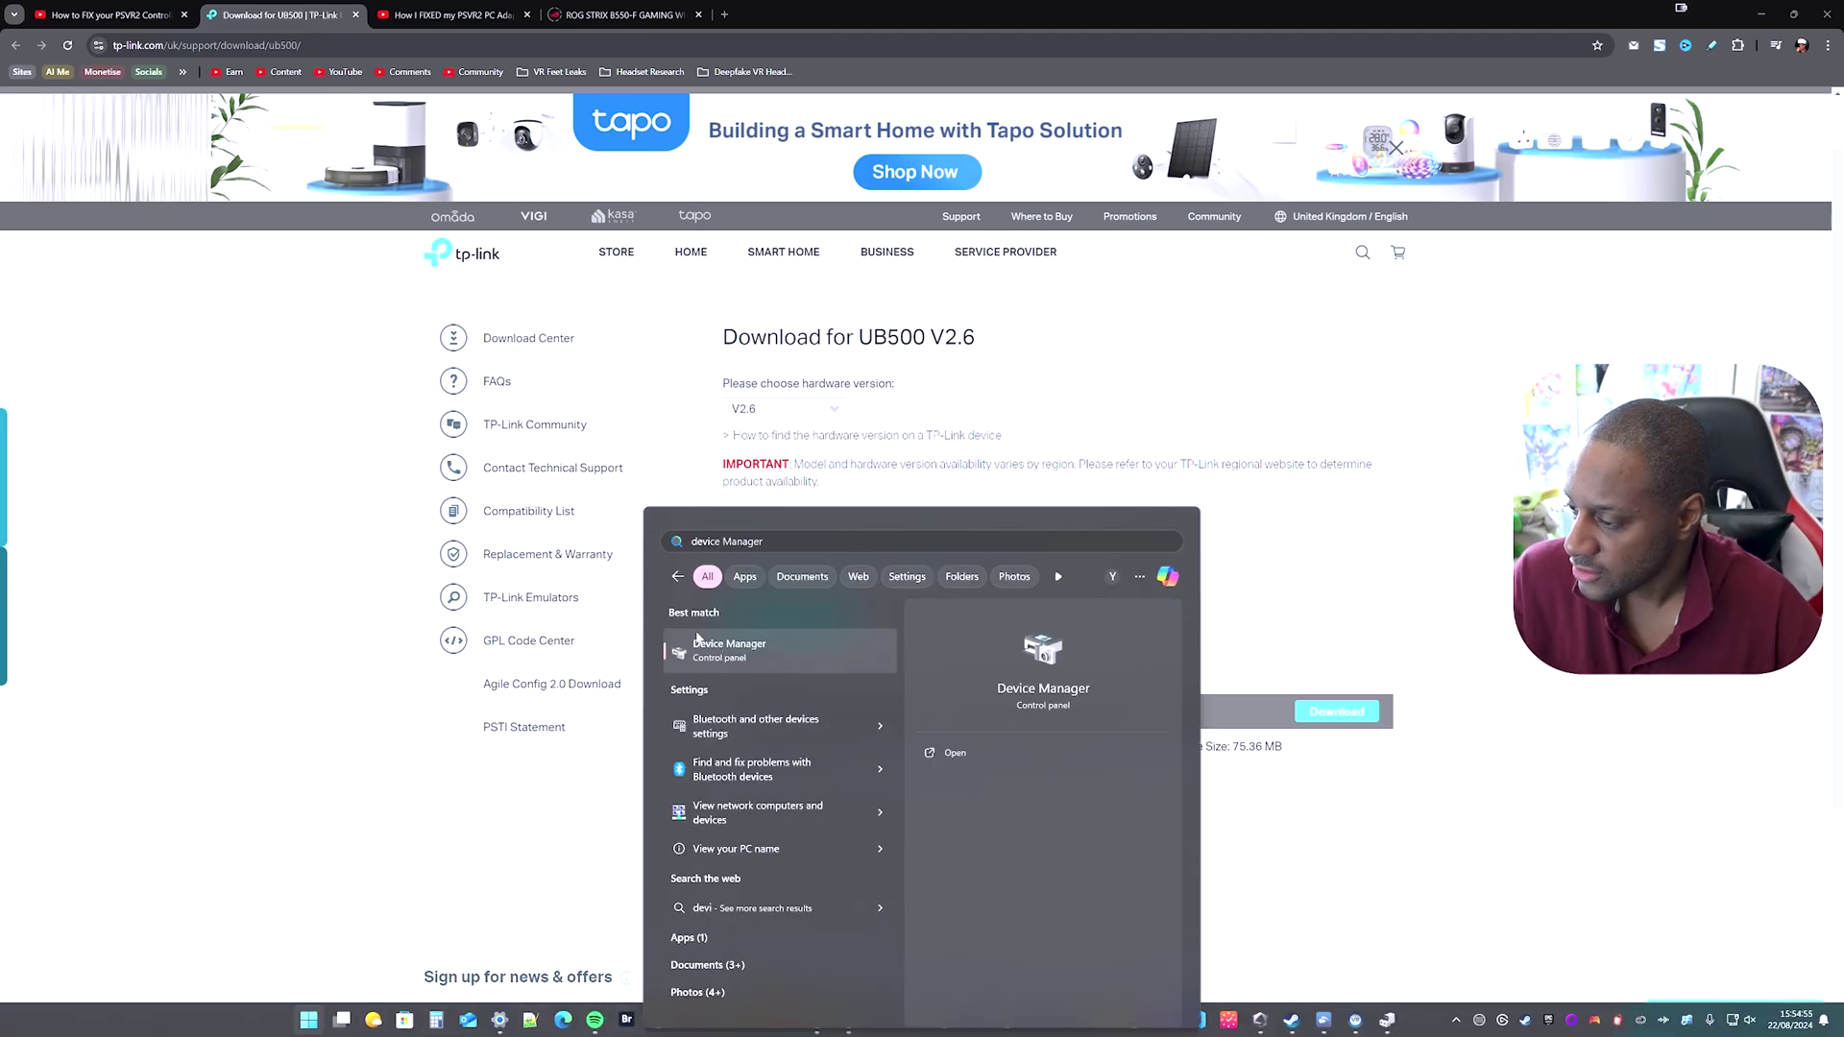
key(Return)
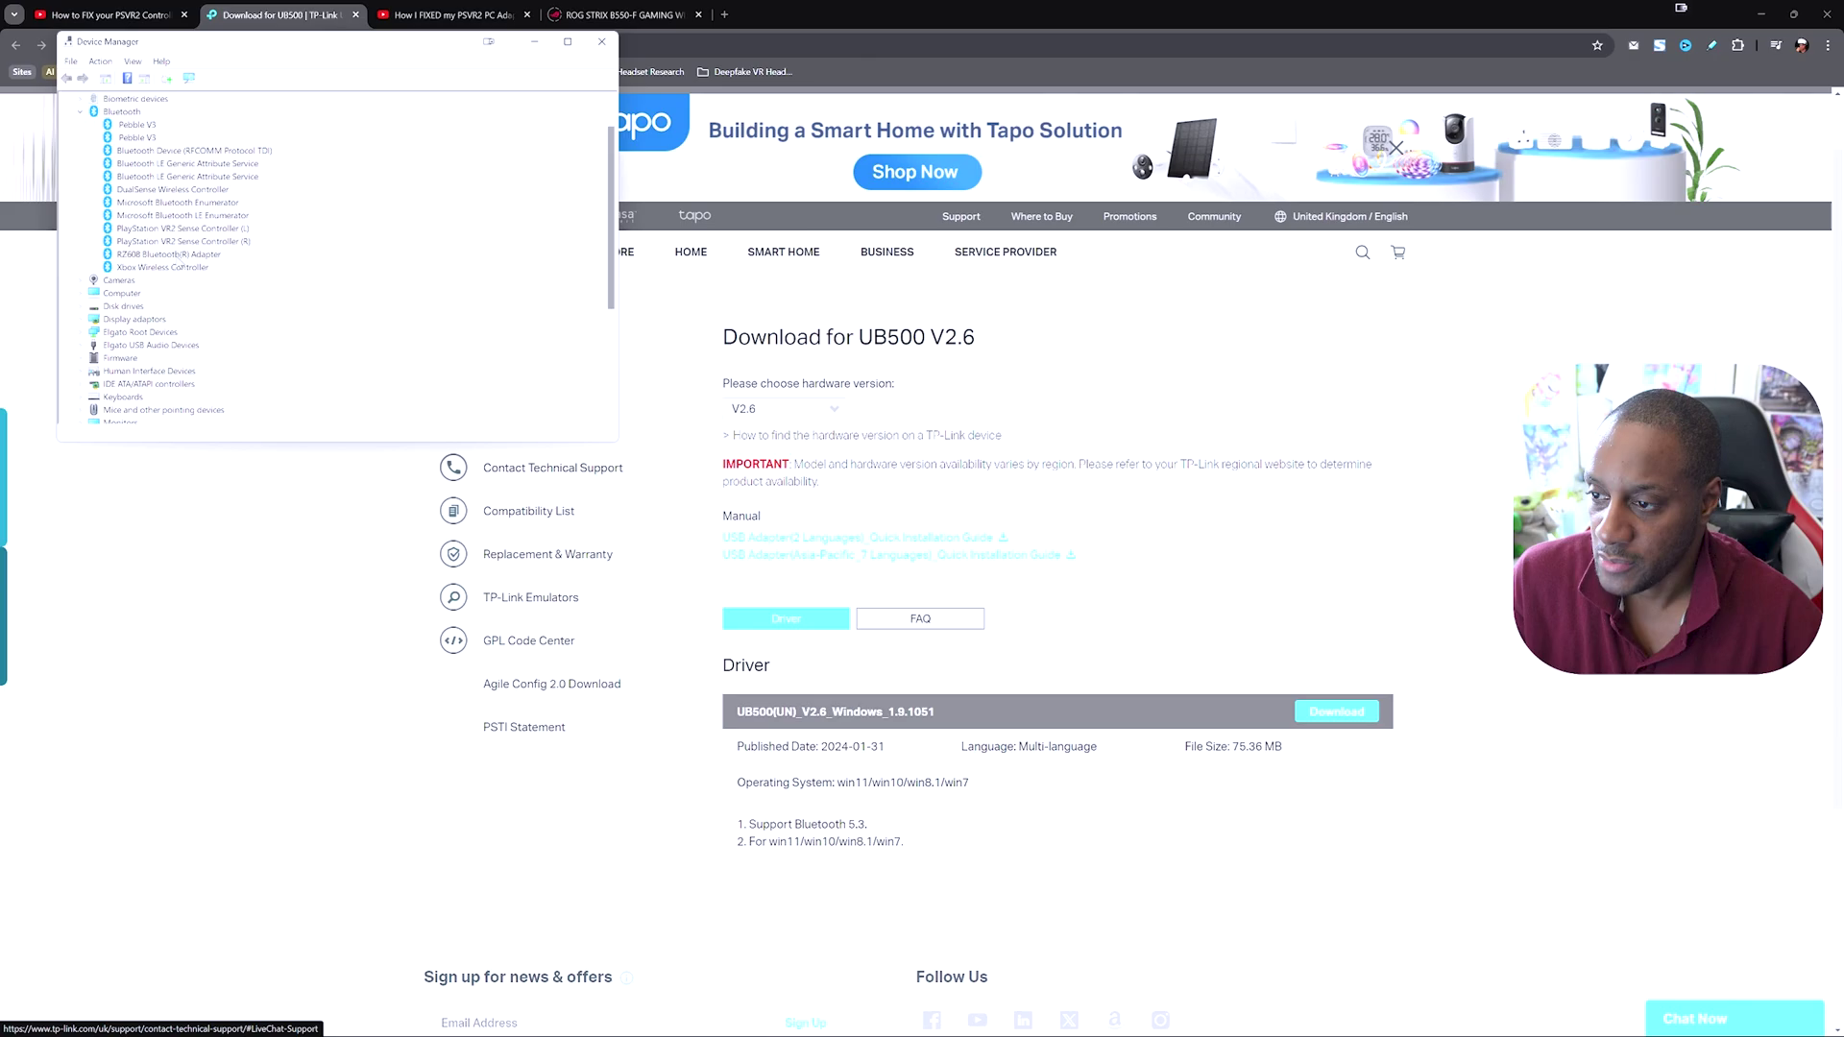
View the manual driver-location page for updating the RZ608 Bluetooth adapter, close the wizard without installing, and minimise Device Manager
right_click(199, 256)
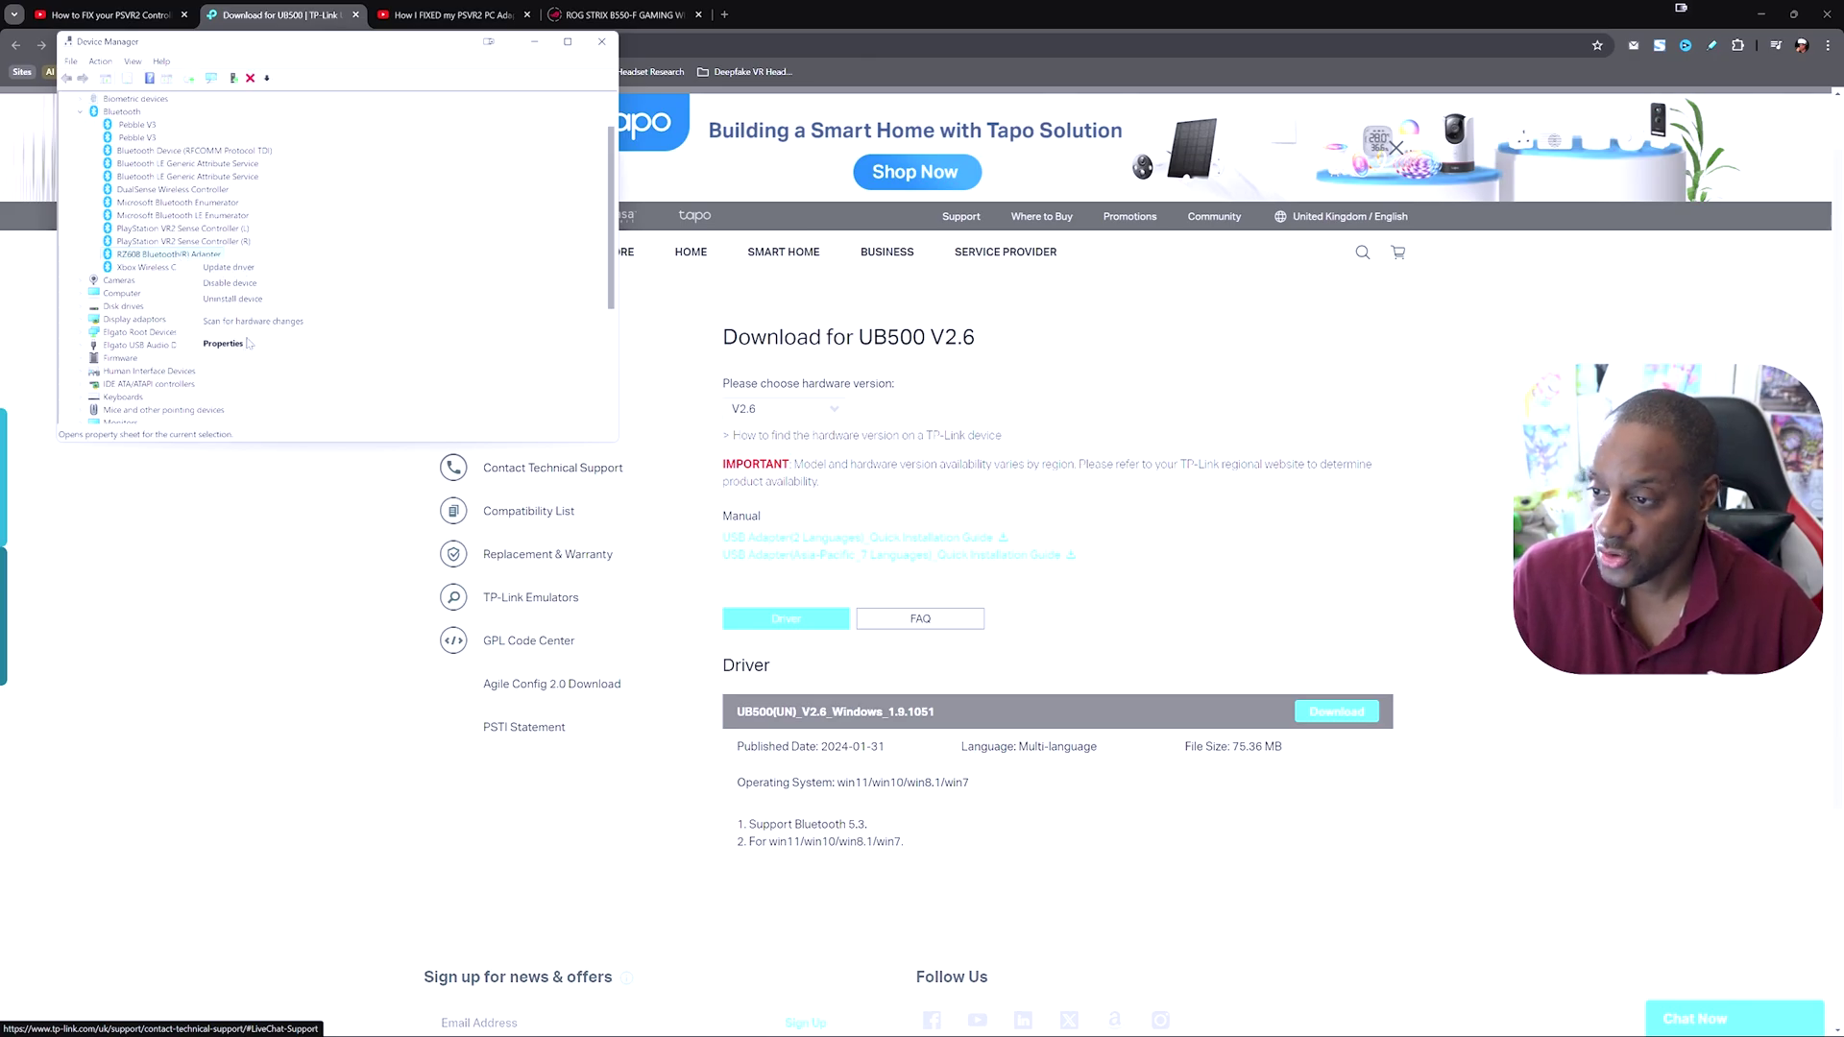
click(249, 270)
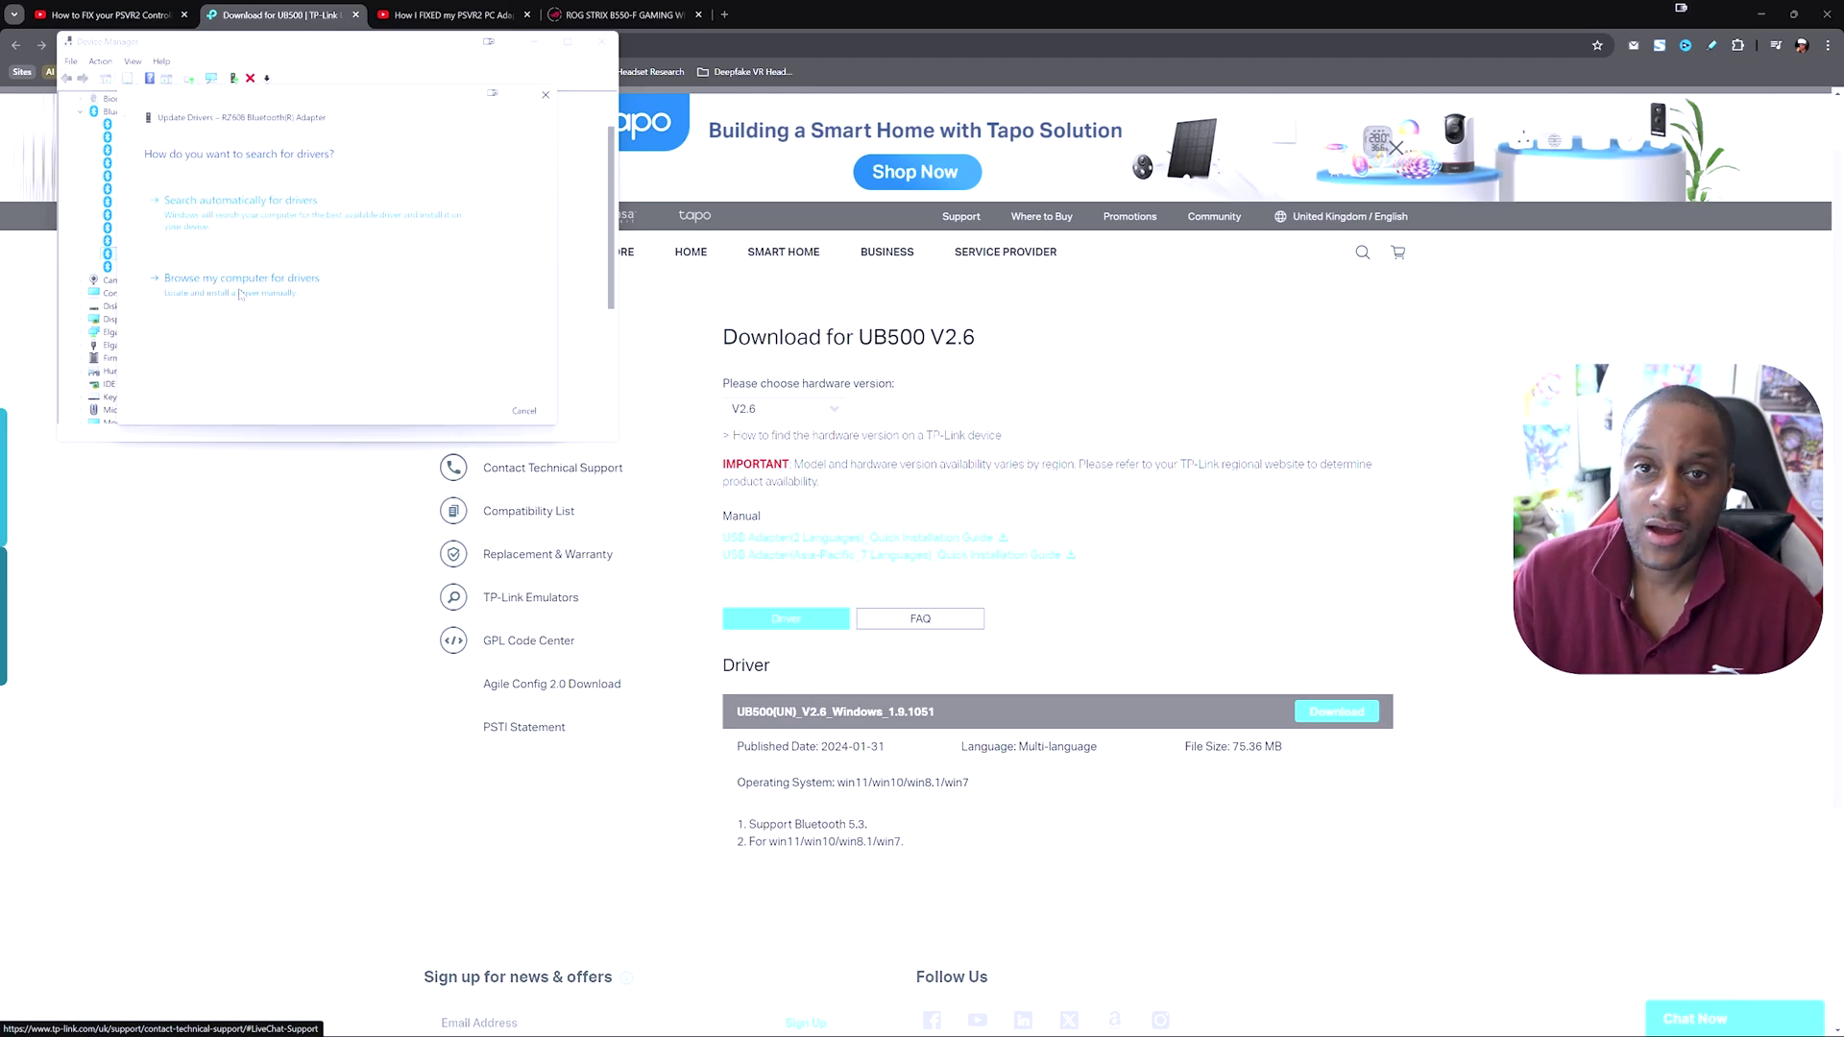
click(241, 289)
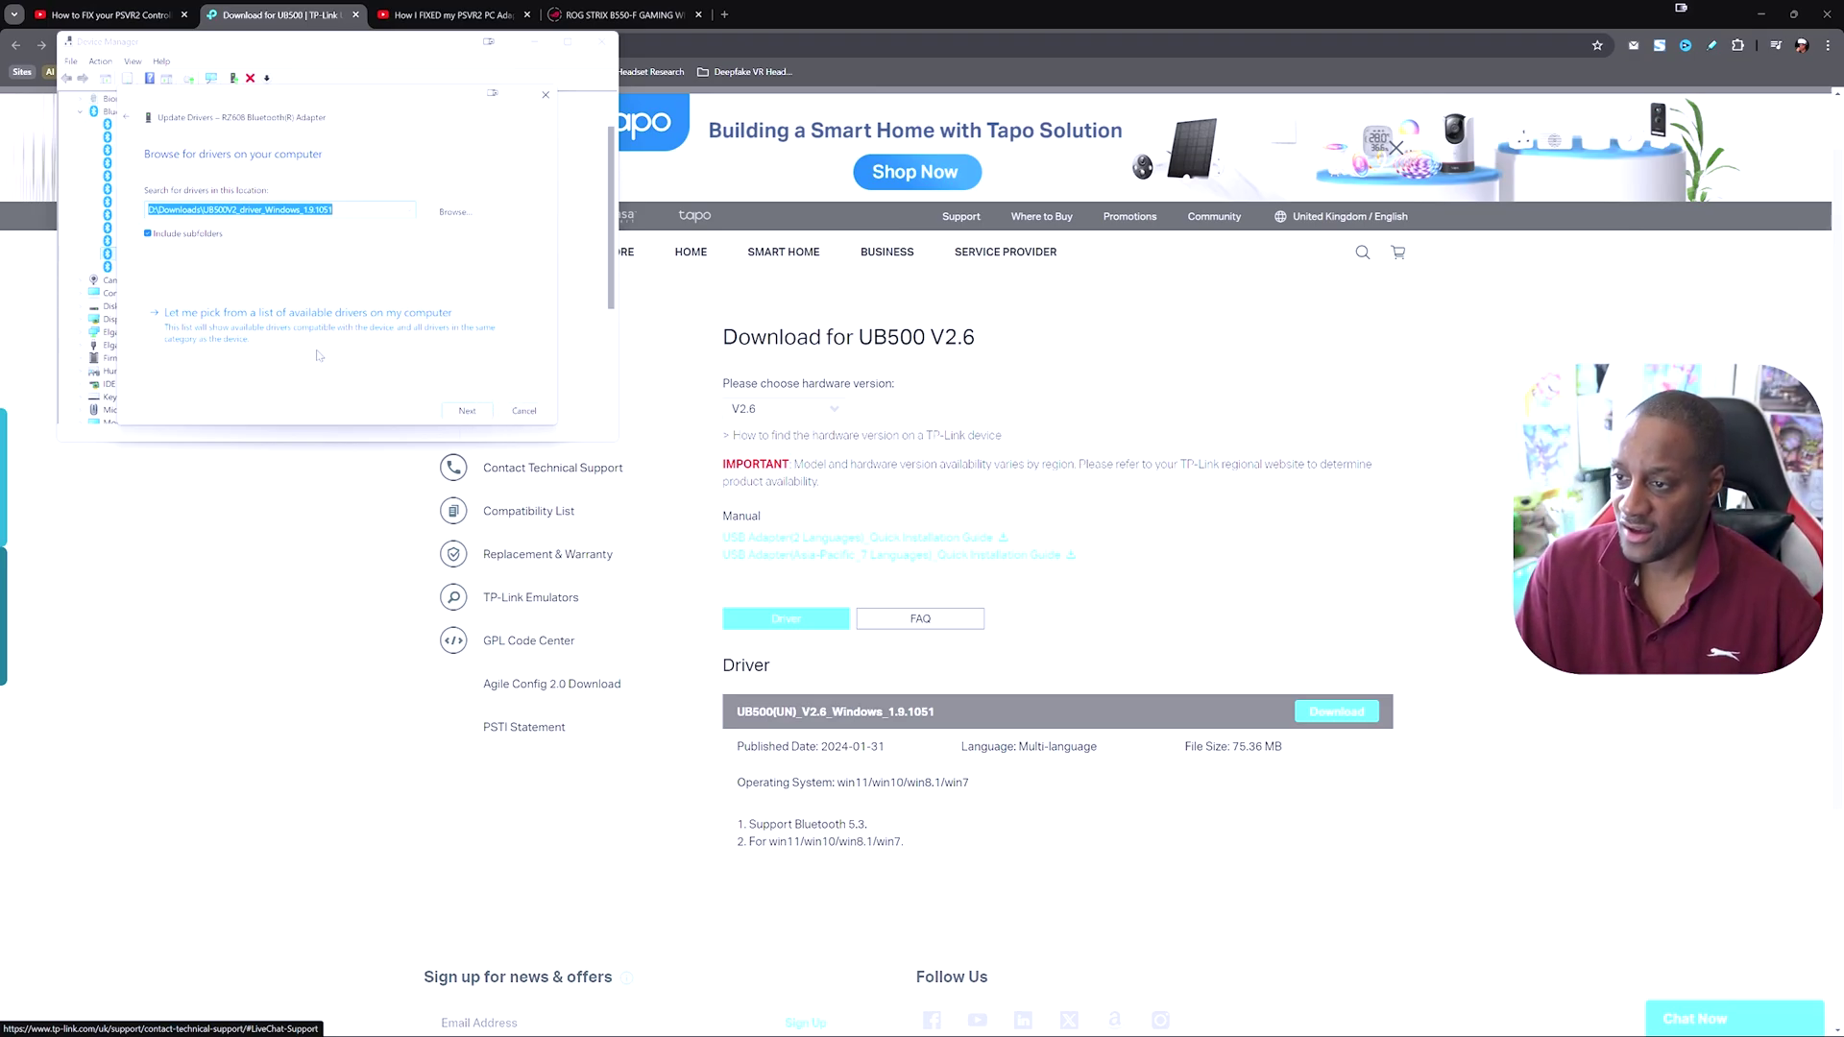
key(alt+Left)
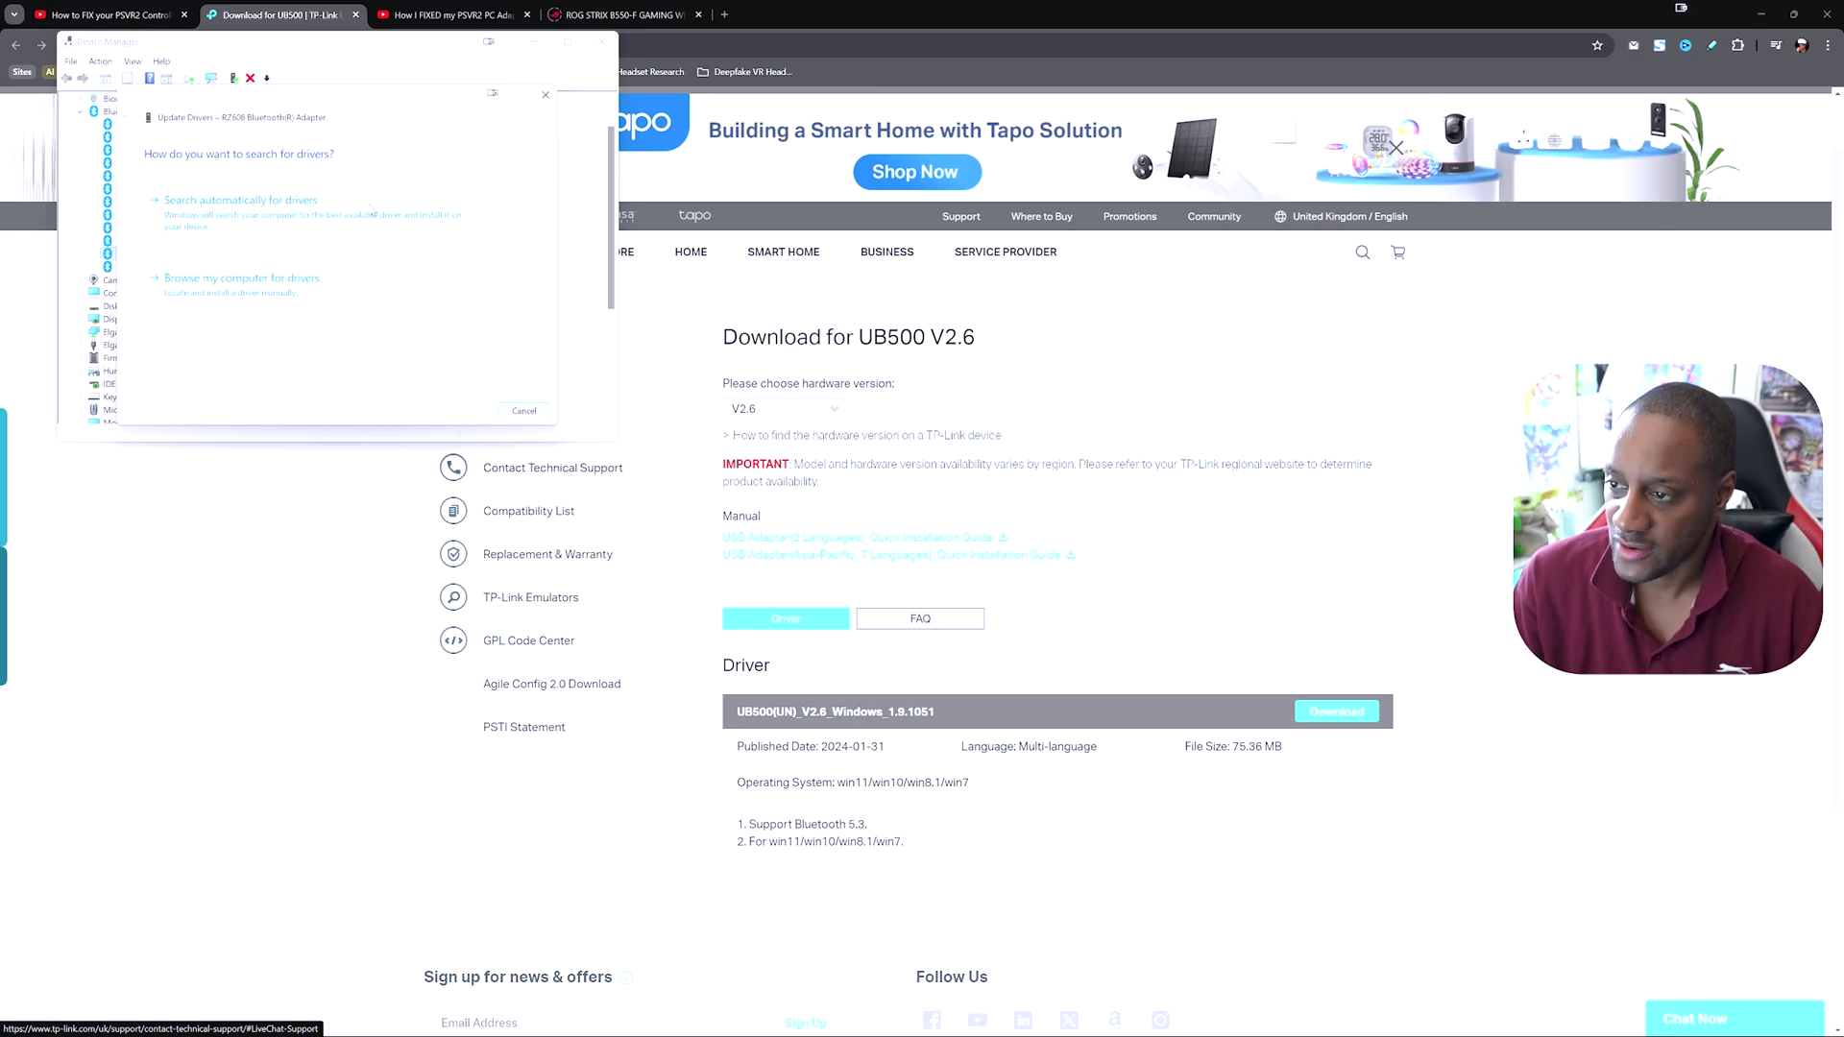
click(545, 94)
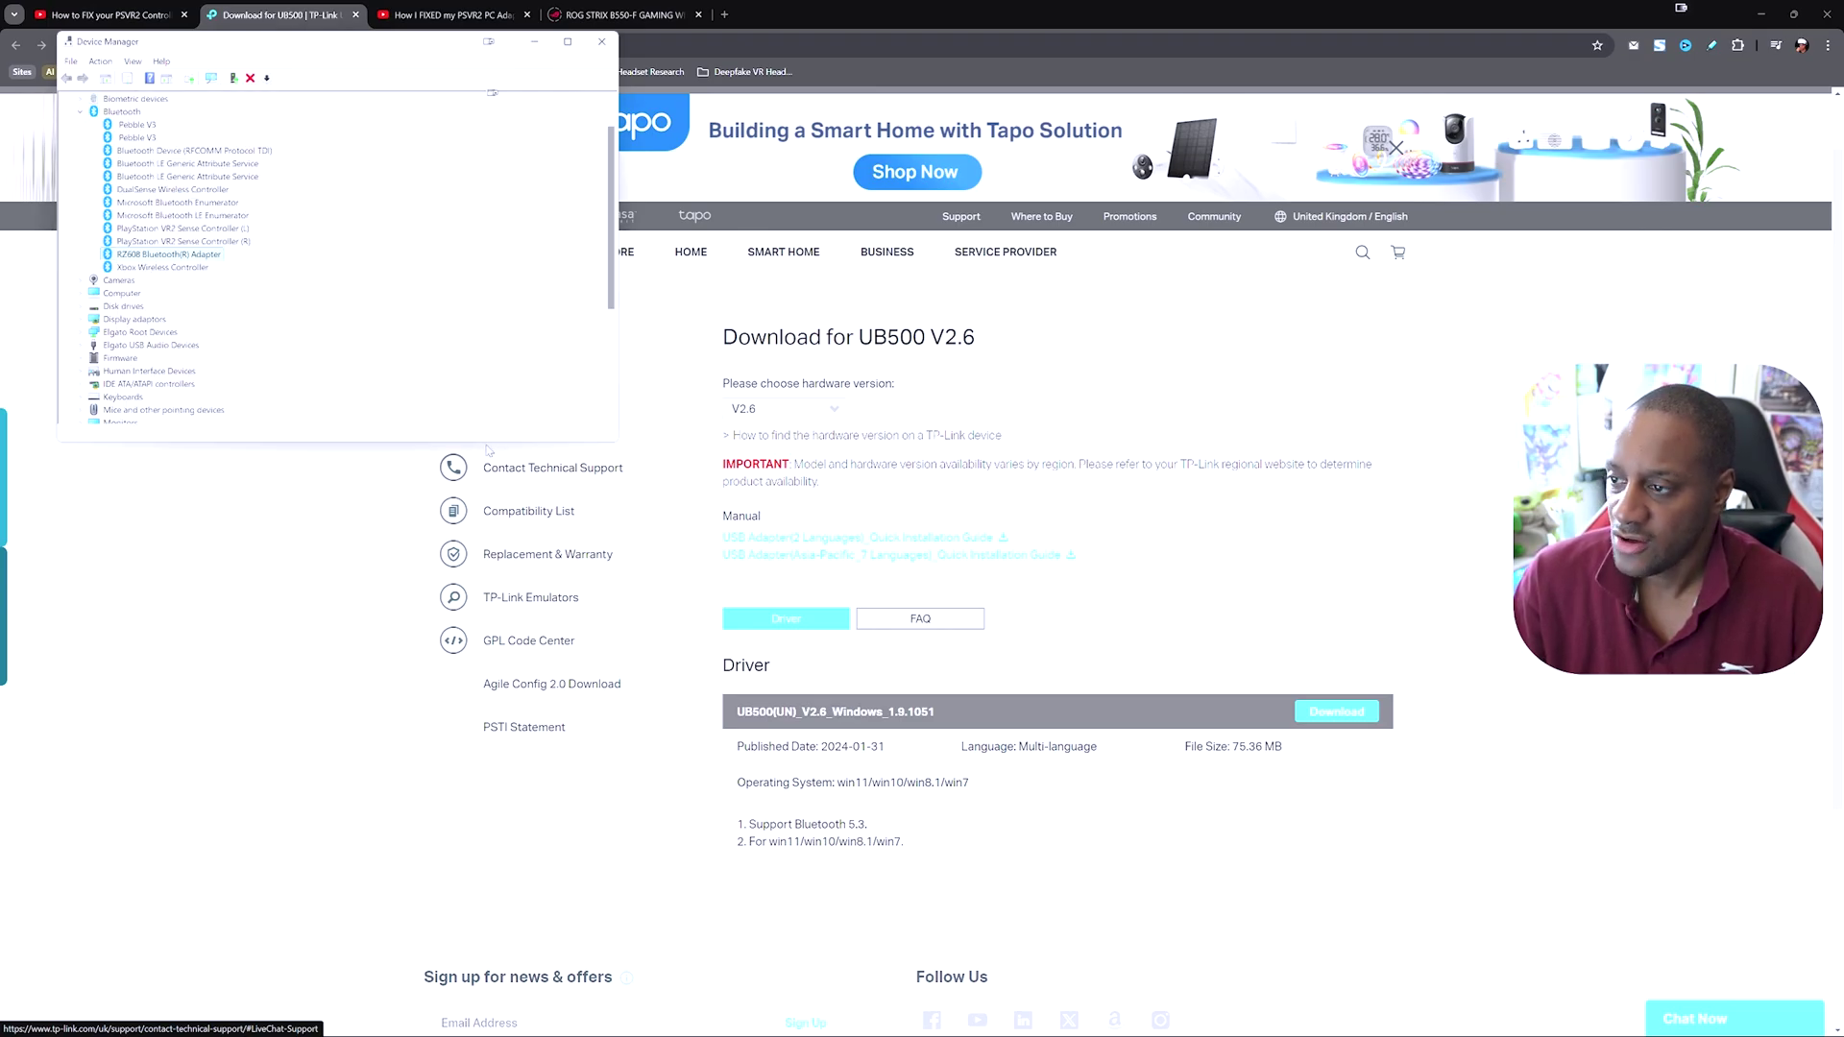
click(534, 41)
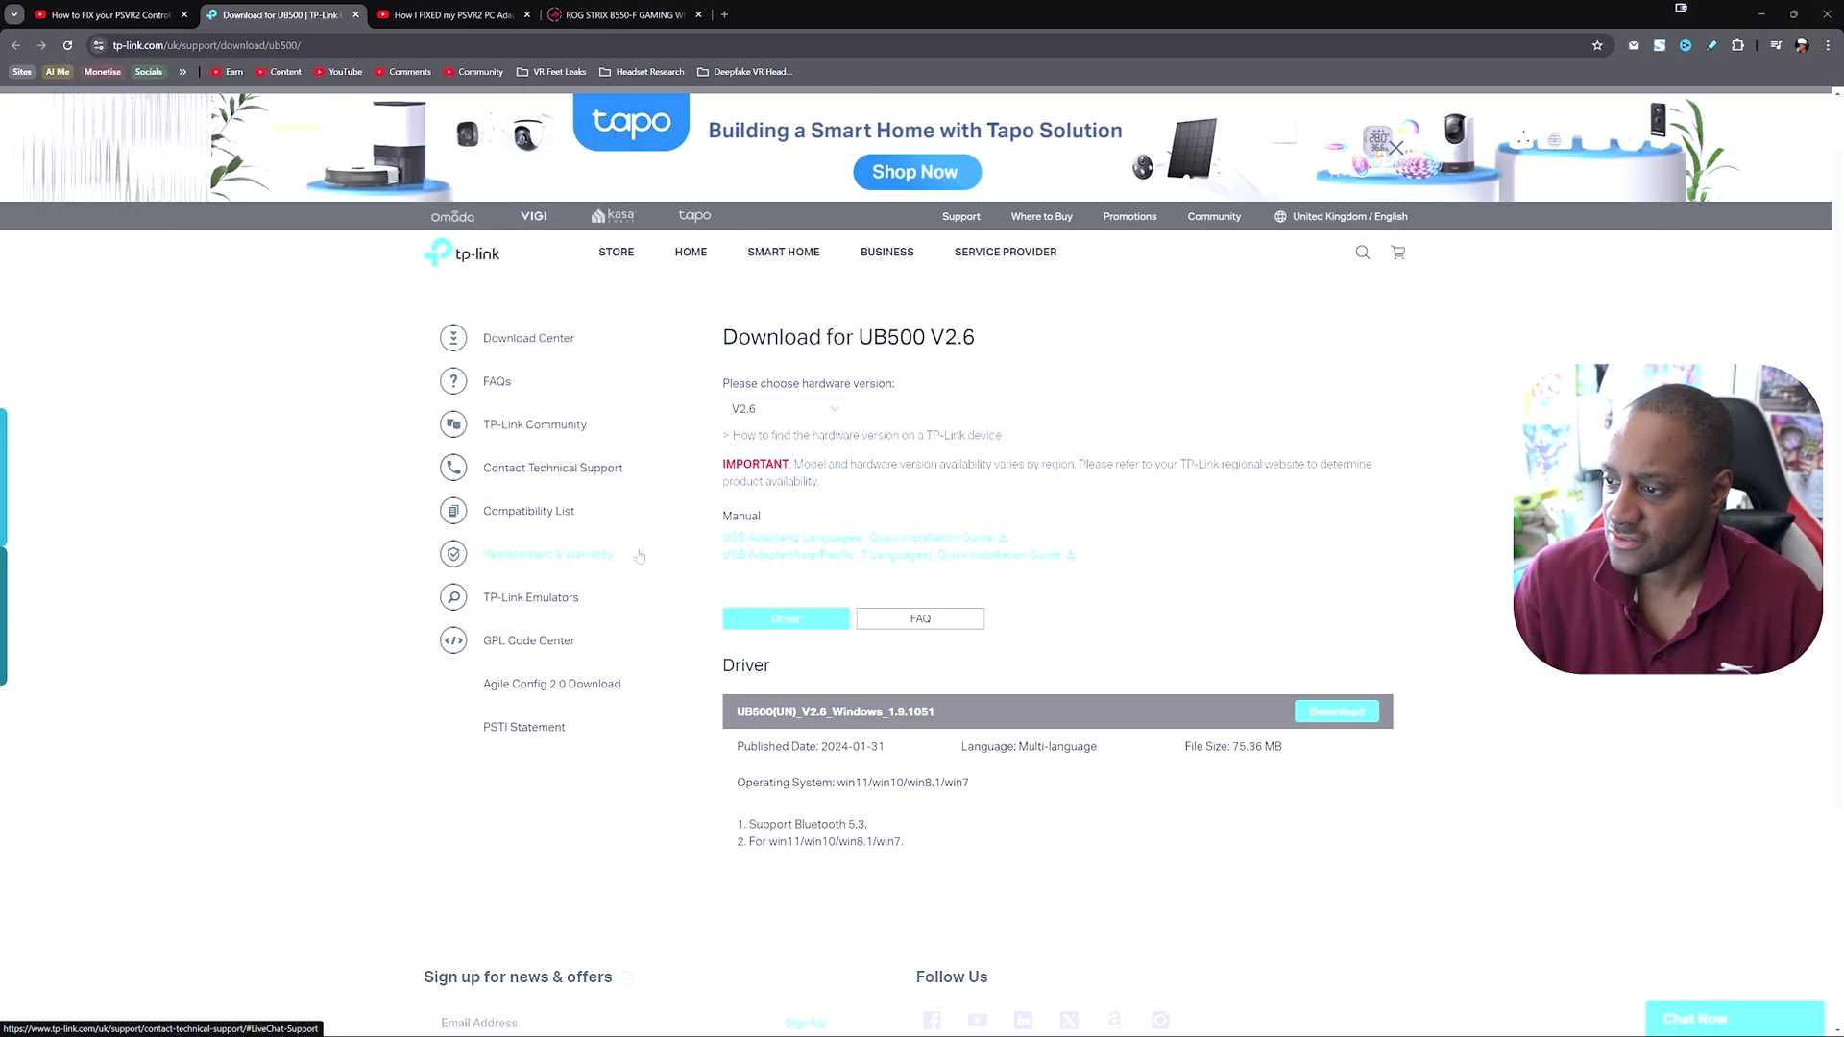
Open the video "How I FIXED my PSVR2 PC Adapter tracking issues!" and play it from about one minute in
click(142, 21)
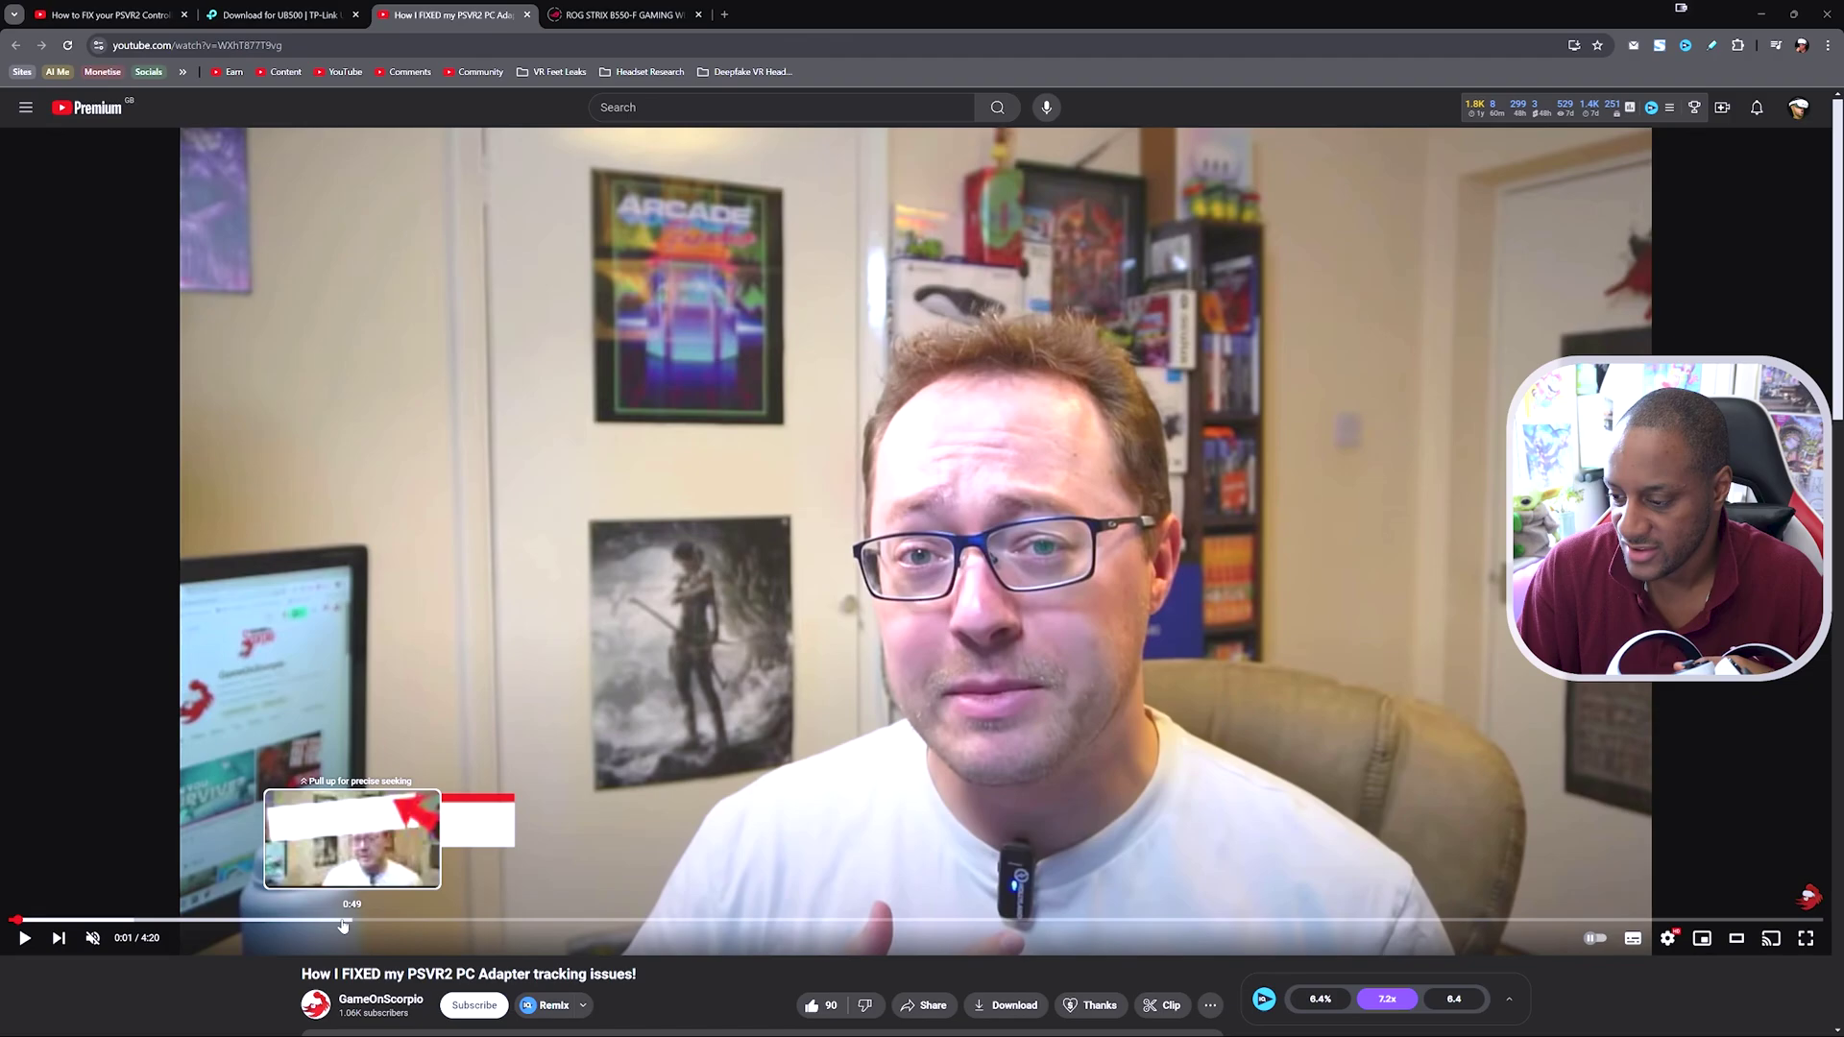
click(420, 924)
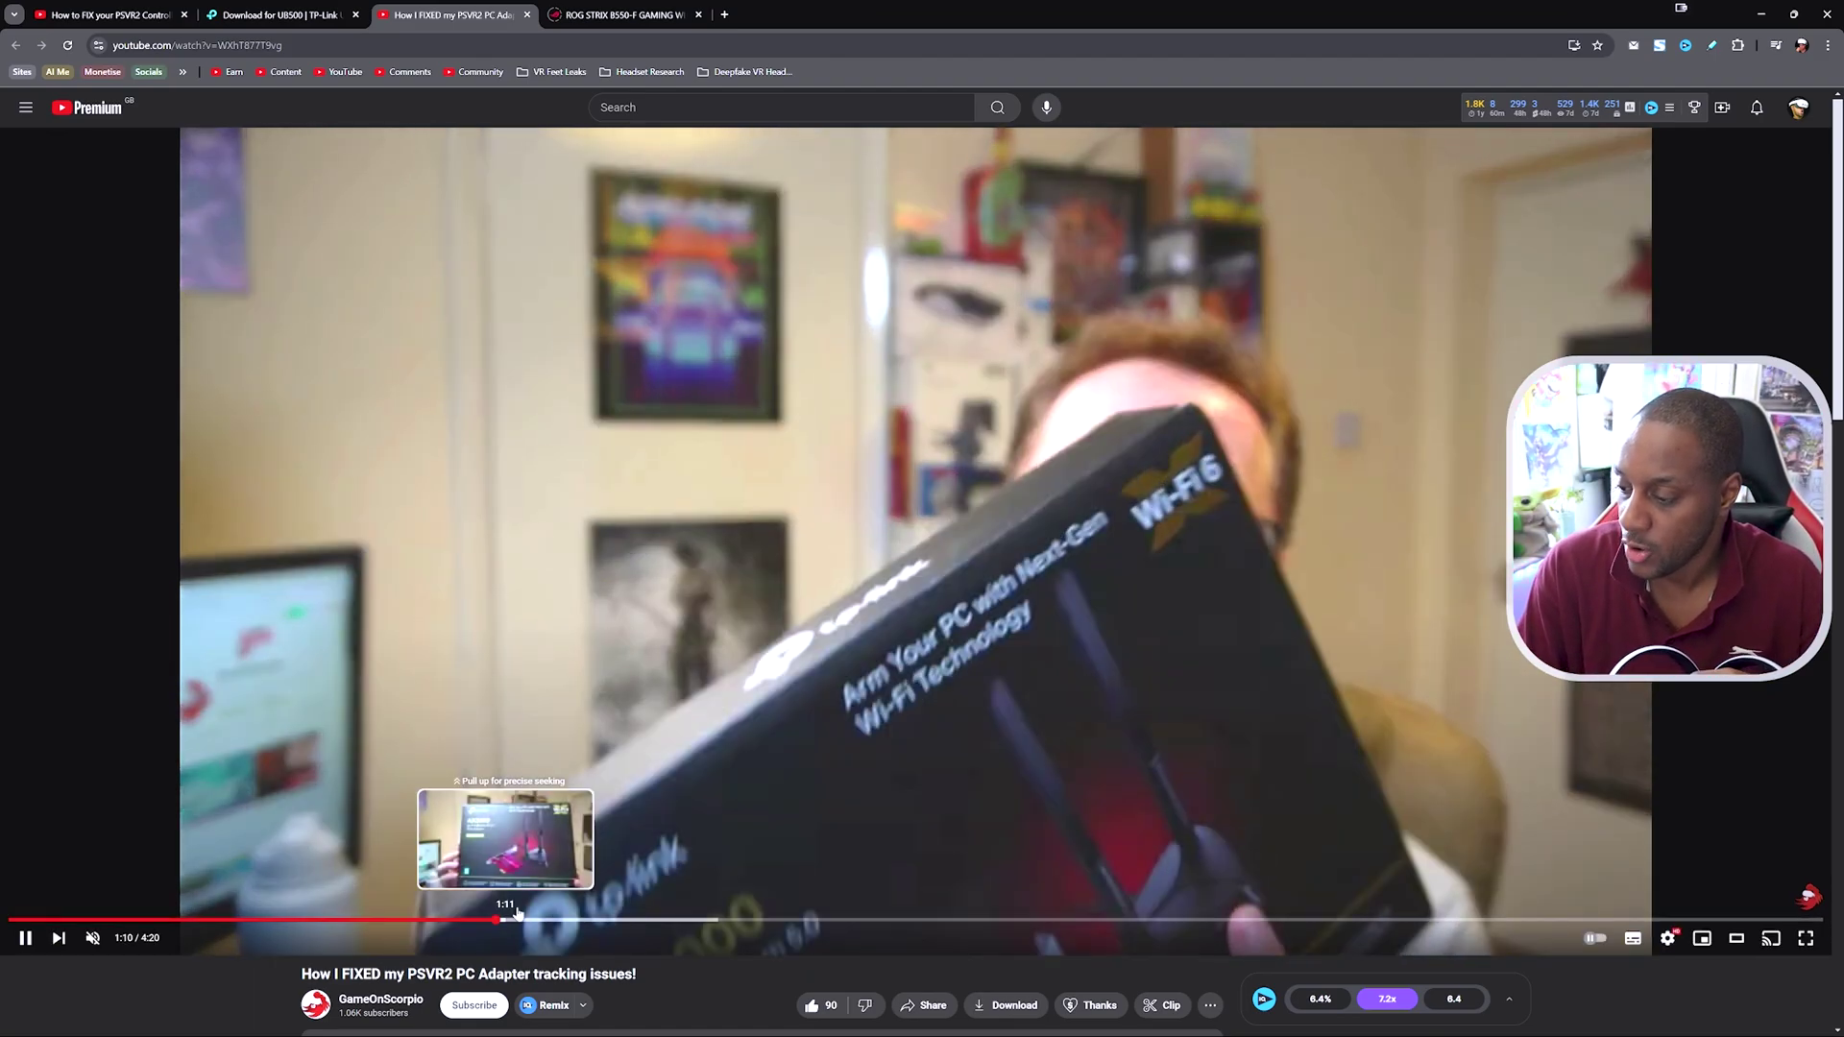
click(713, 786)
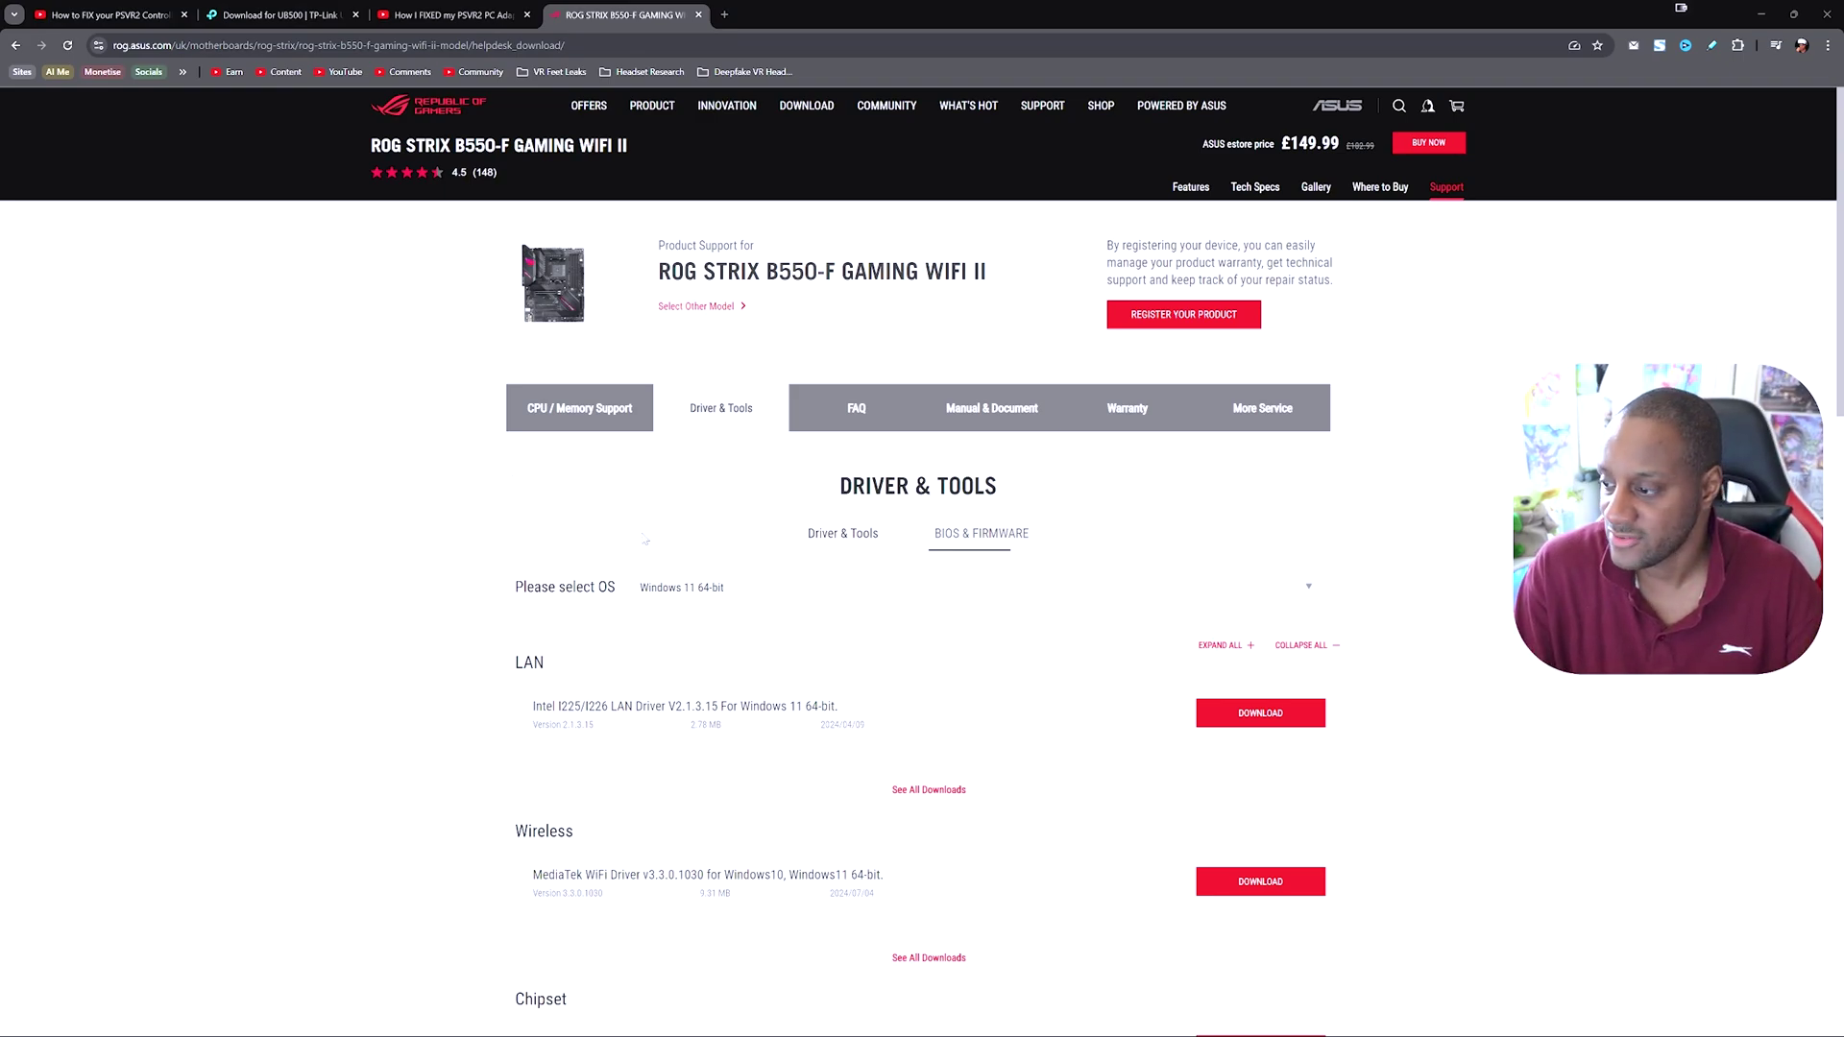
Look through the ASUS driver downloads for the ROG STRIX B550-F GAMING WIFI II, down to the Armoury Crate installer
scroll(645, 541, down, 3)
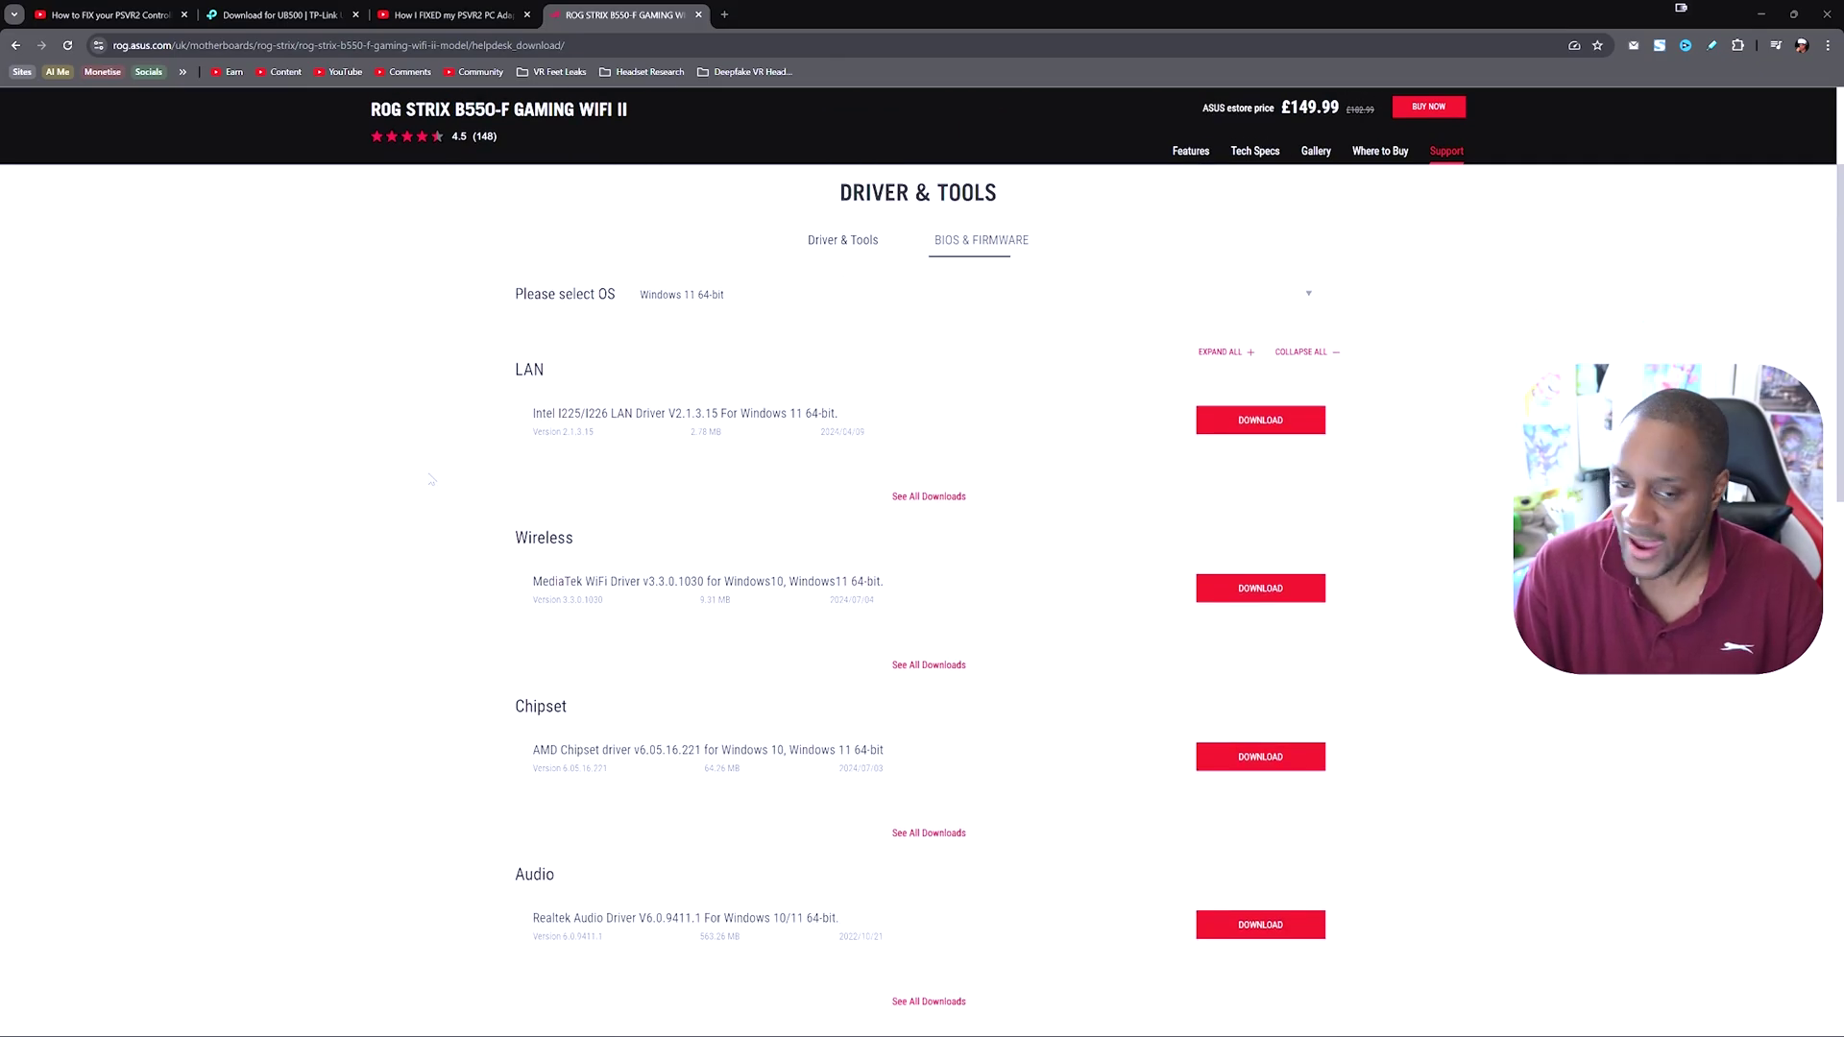
scroll(432, 480, down, 3)
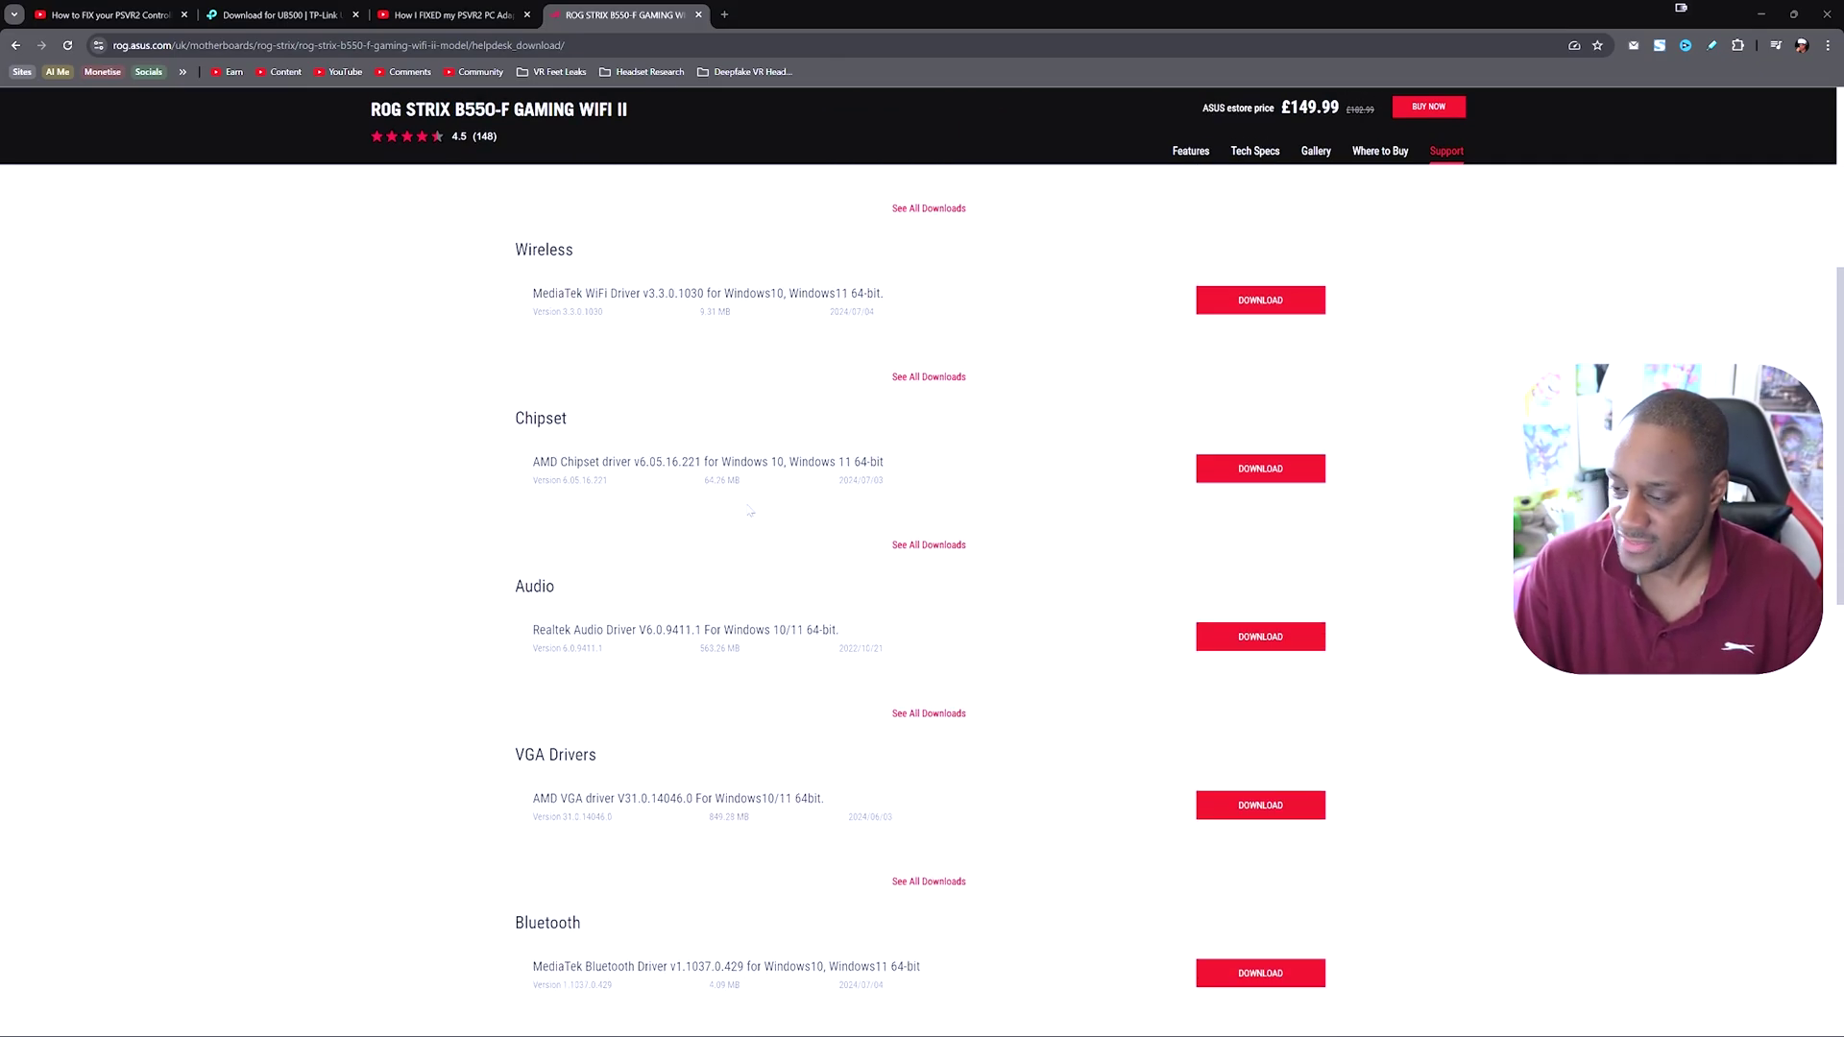
scroll(704, 512, down, 10)
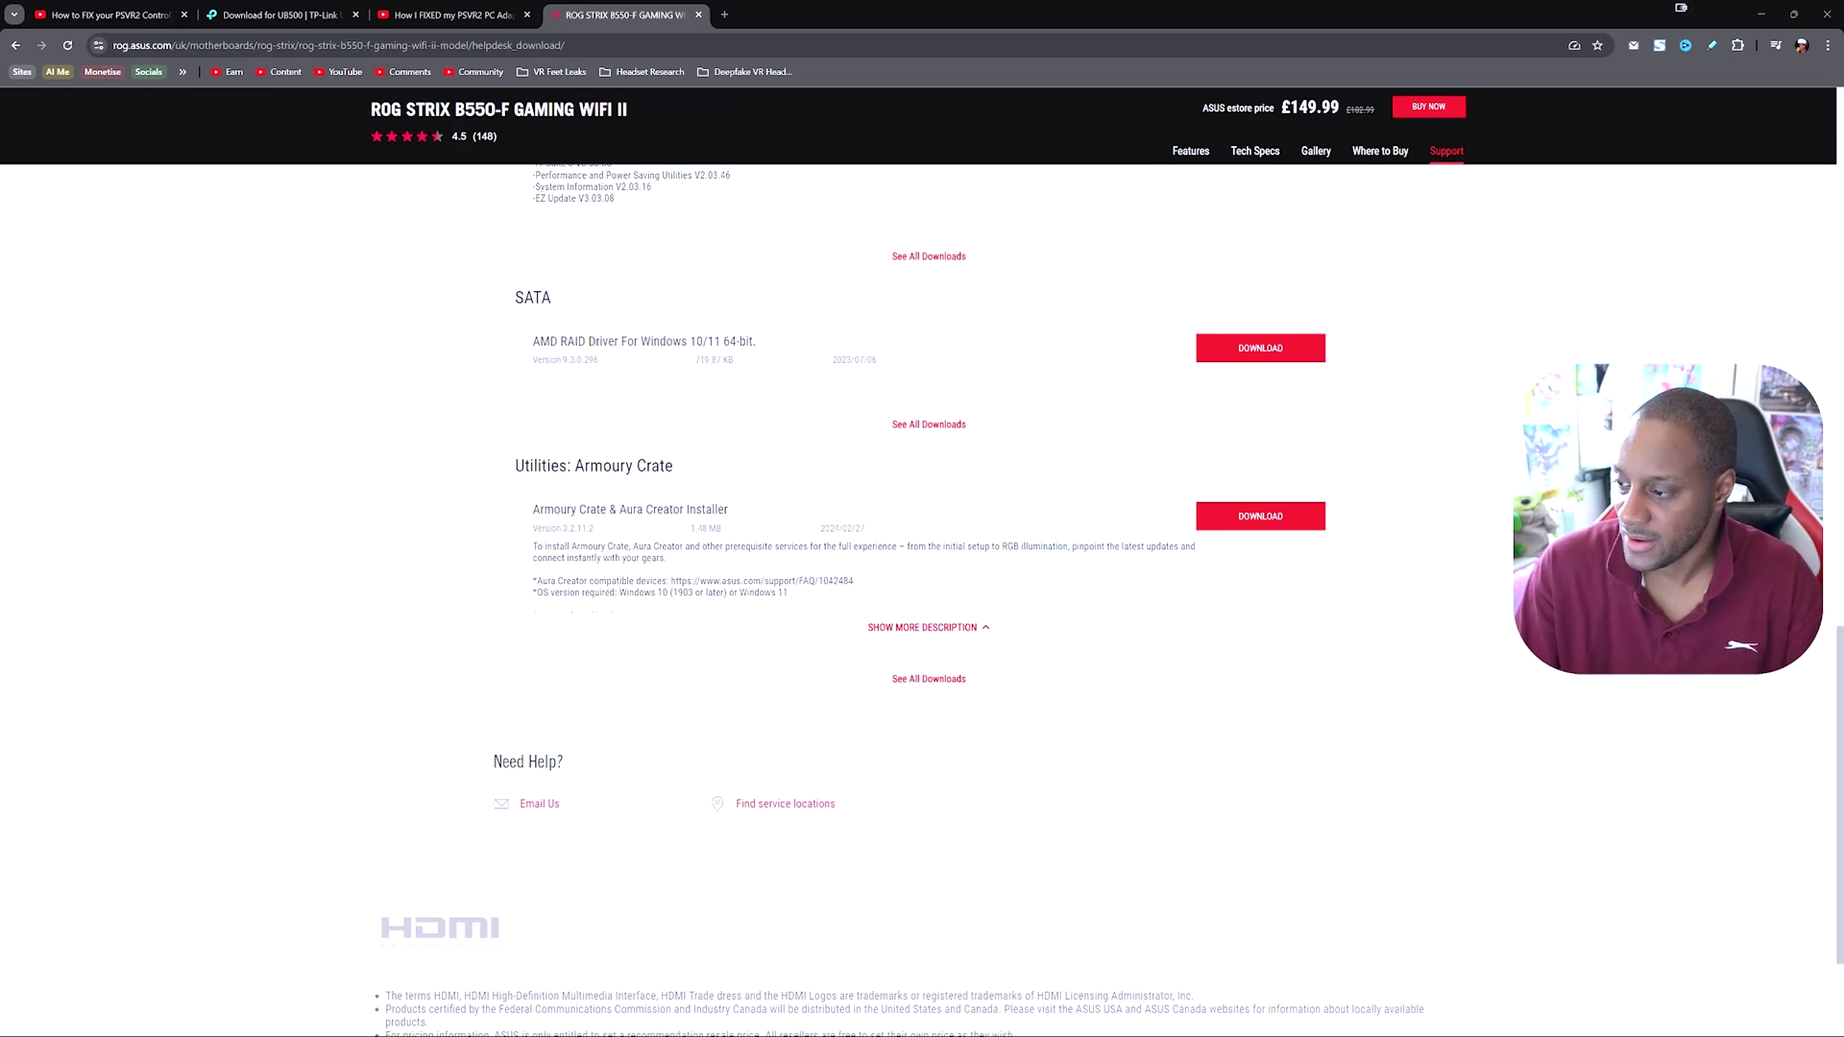
Switch to Armoury Crate and open its Dashboard
mouse_move(1294, 1032)
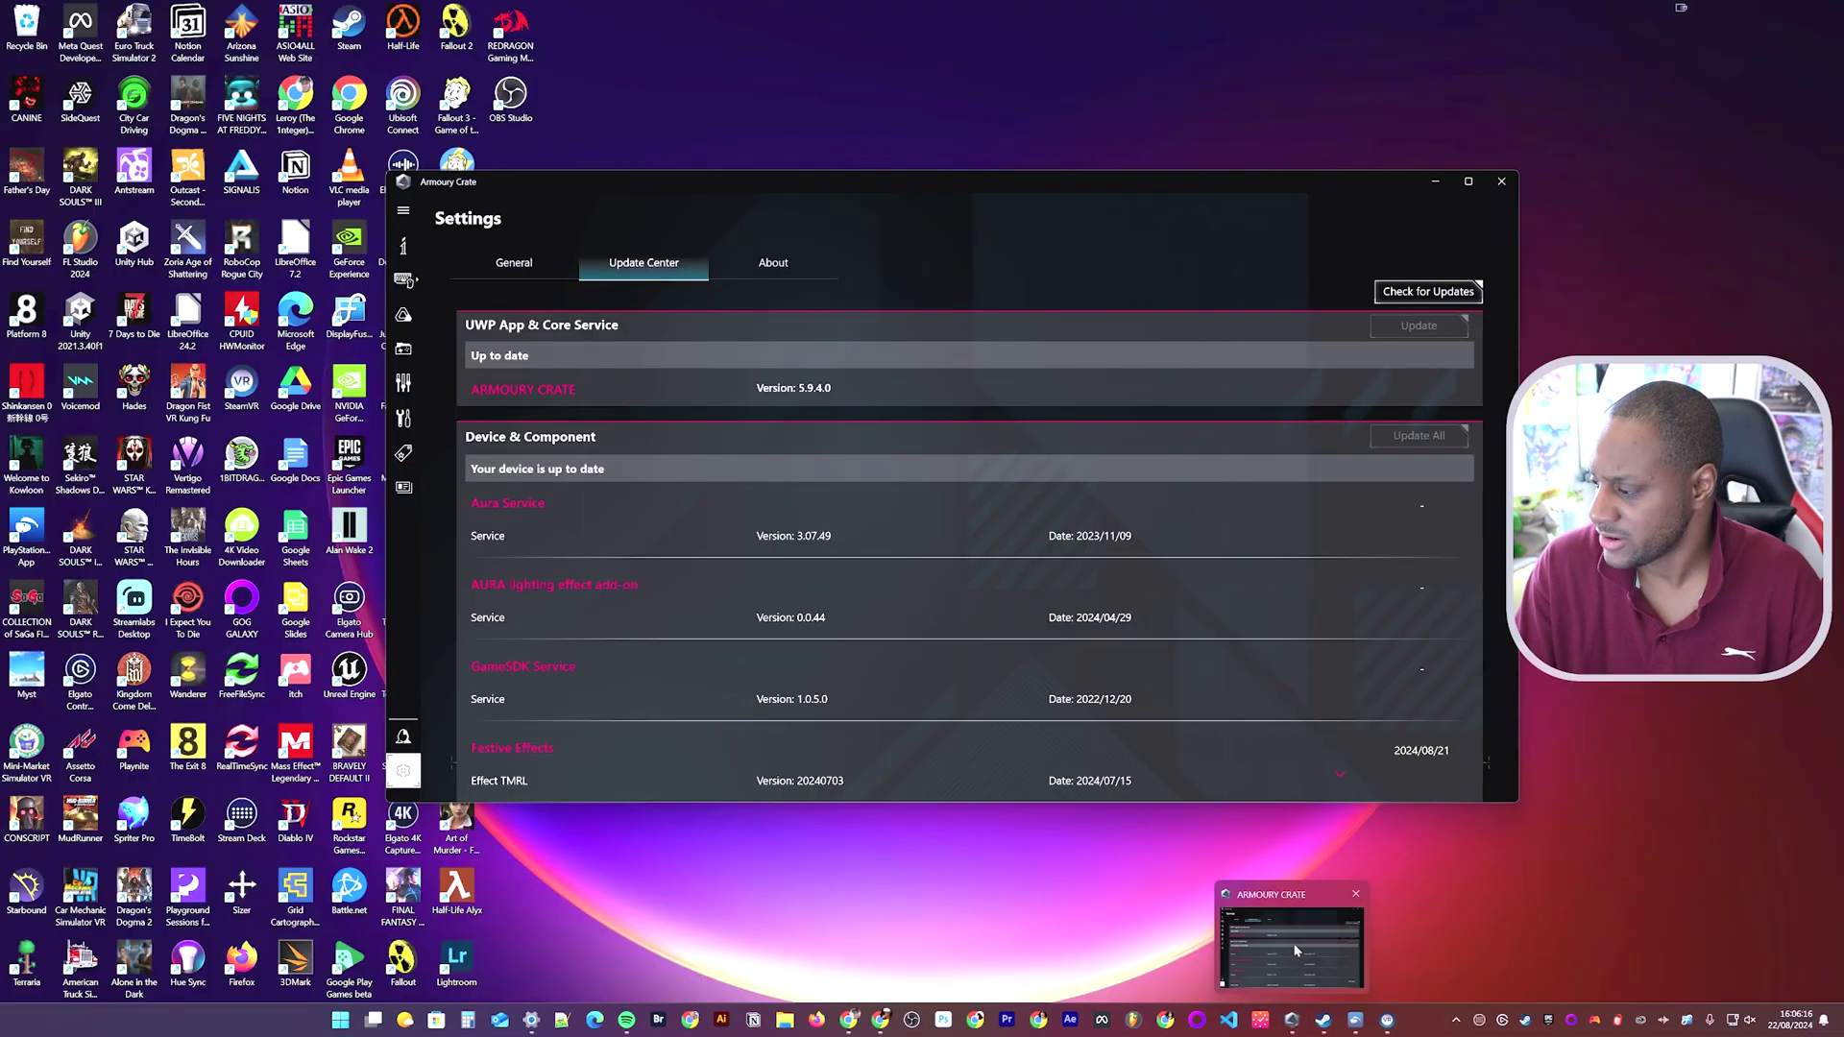
click(1296, 951)
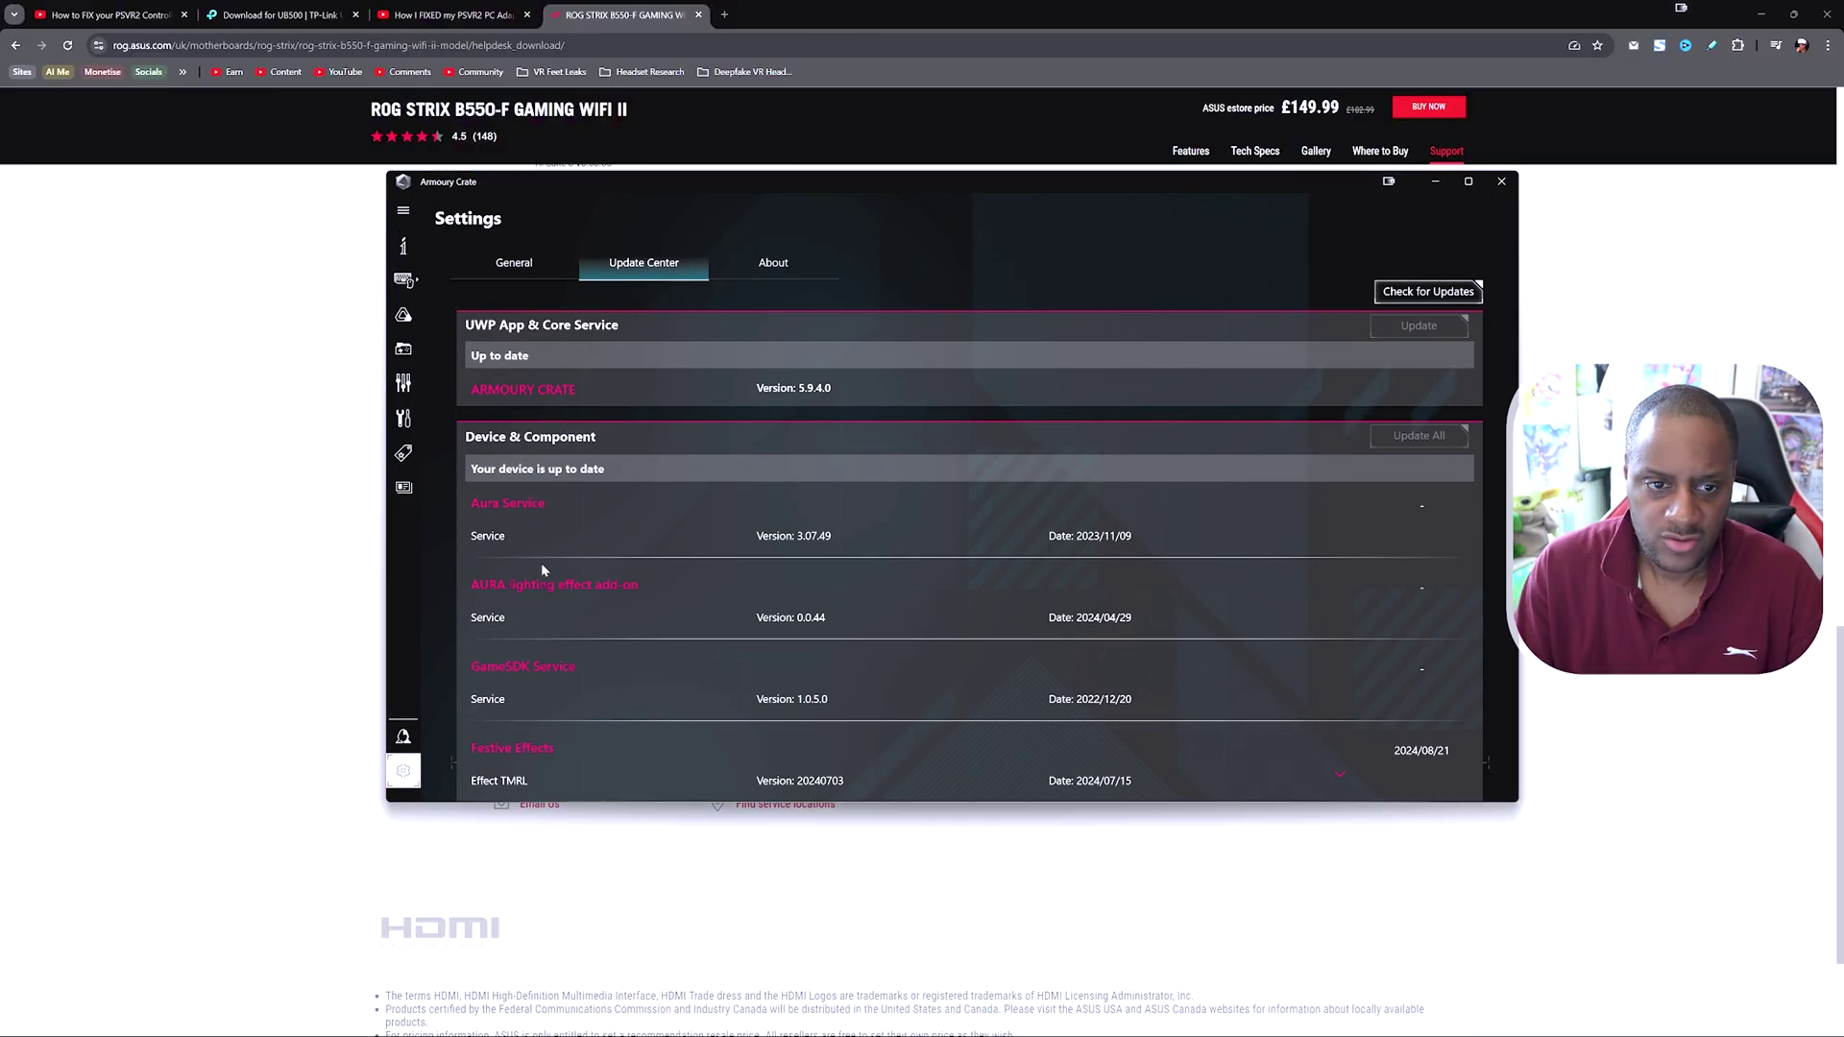
click(402, 247)
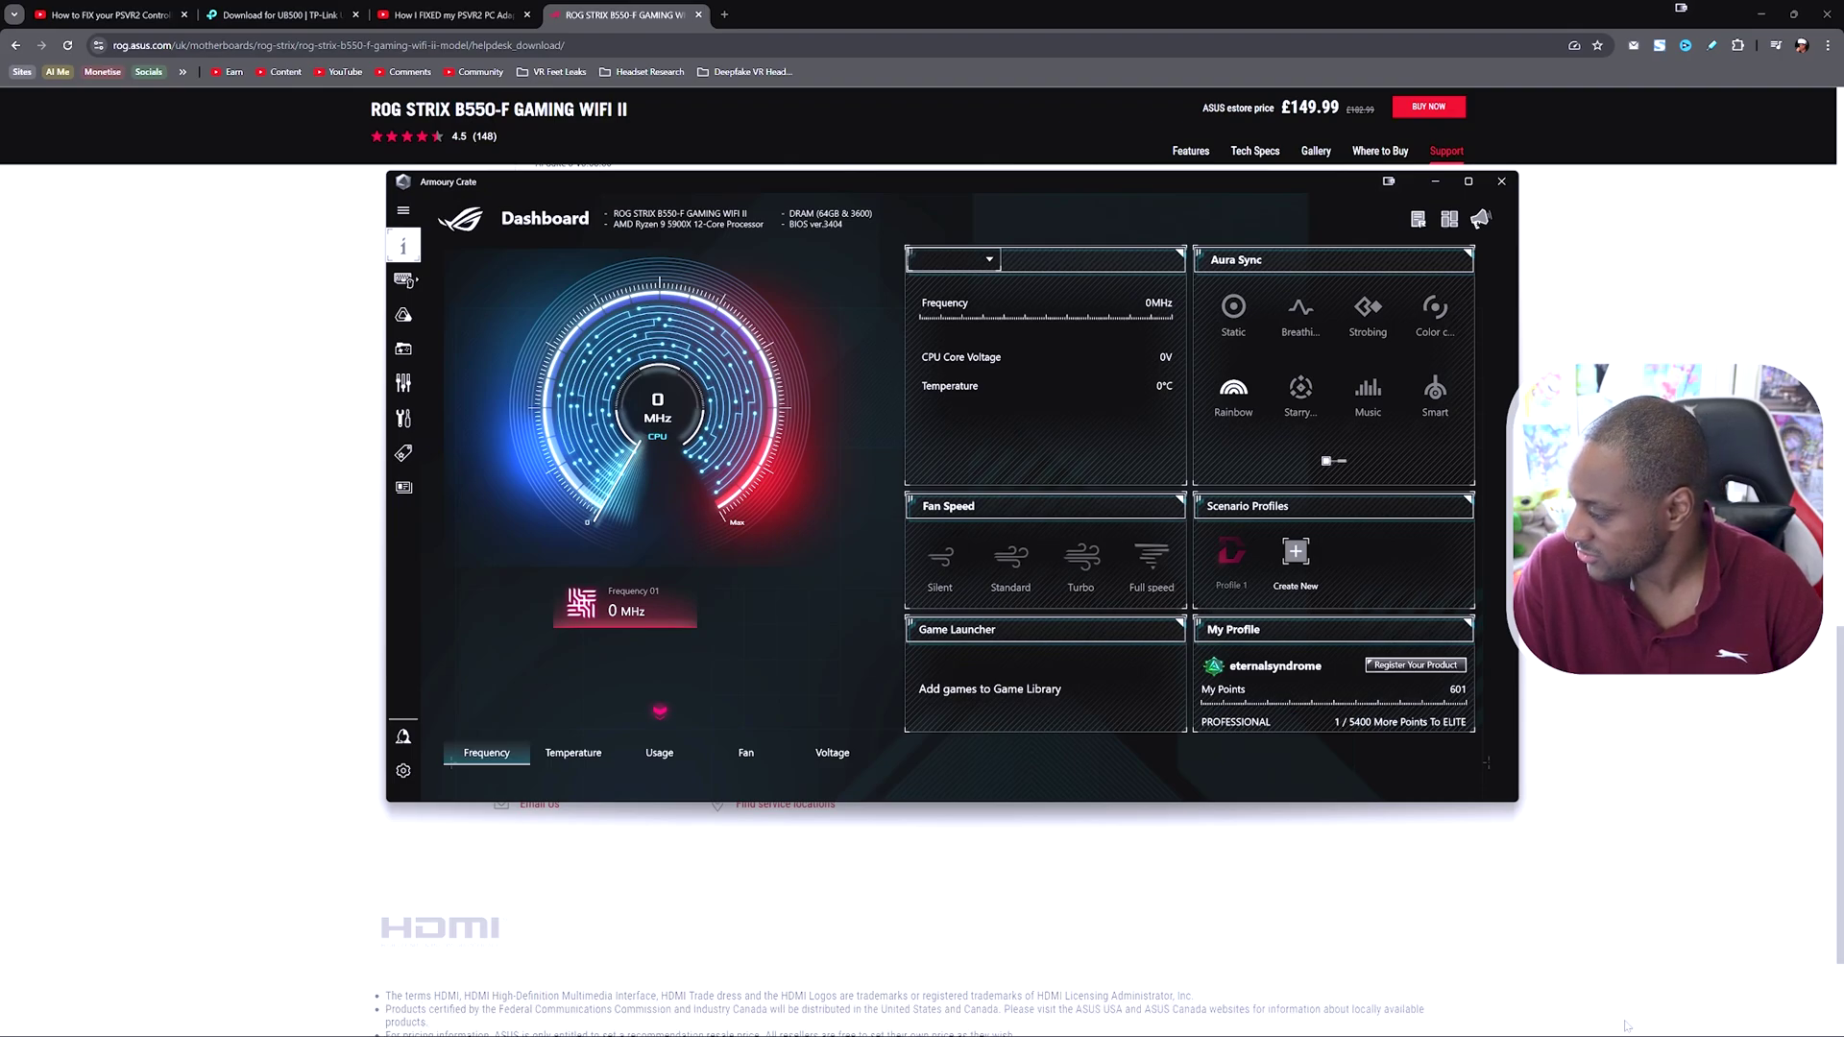
Open MSI Center and look through its Feature Sets and Settings pages for update options
click(1457, 1021)
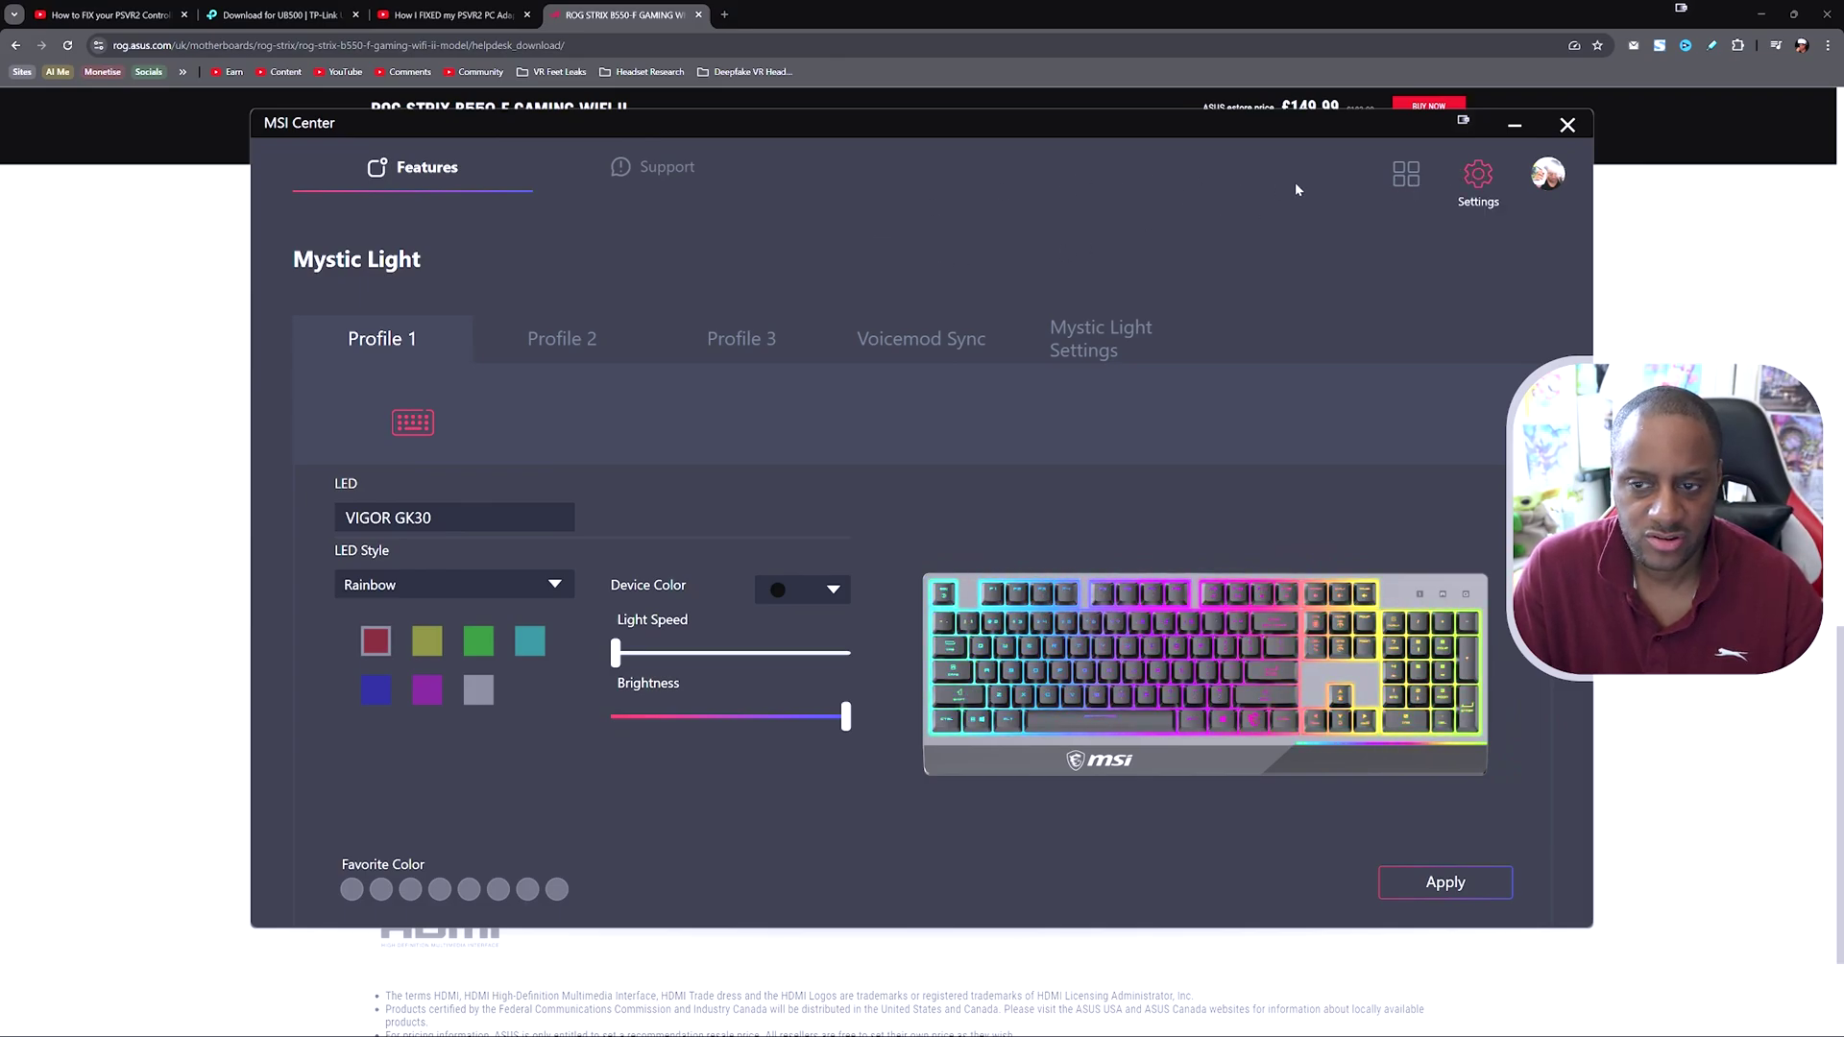
click(1407, 175)
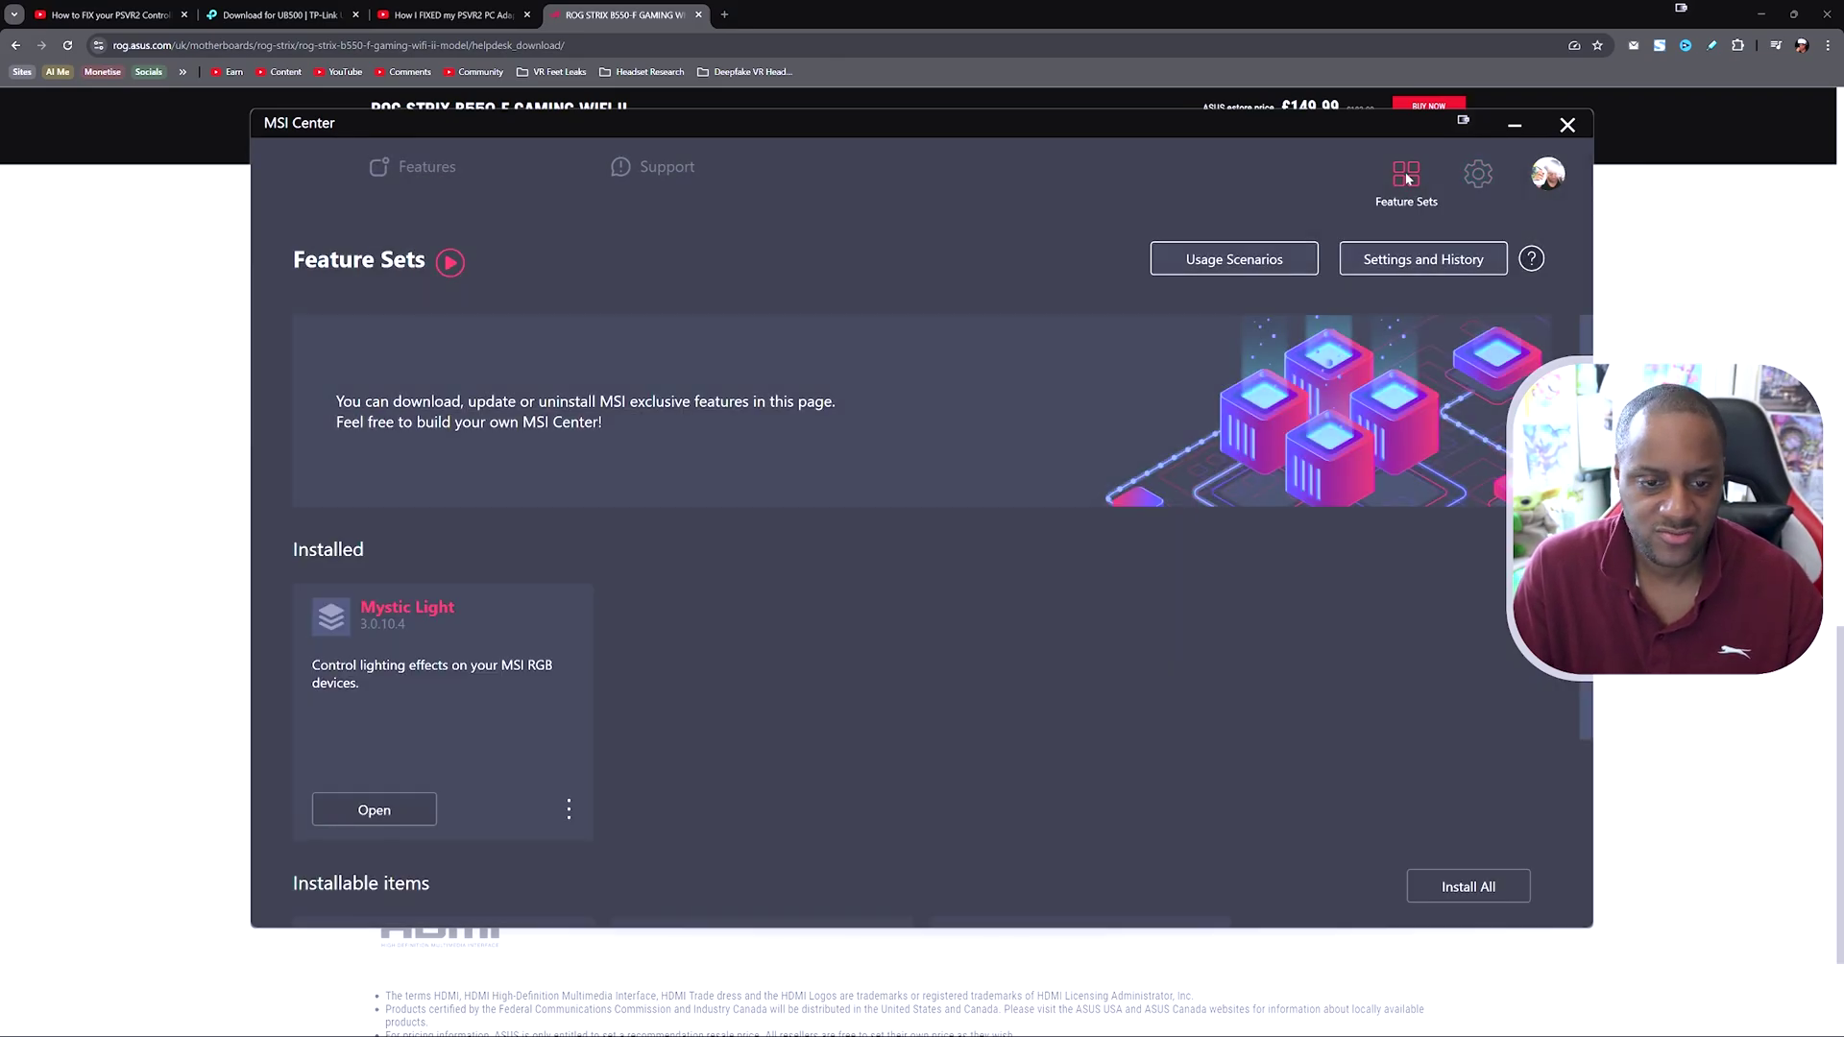
click(1479, 173)
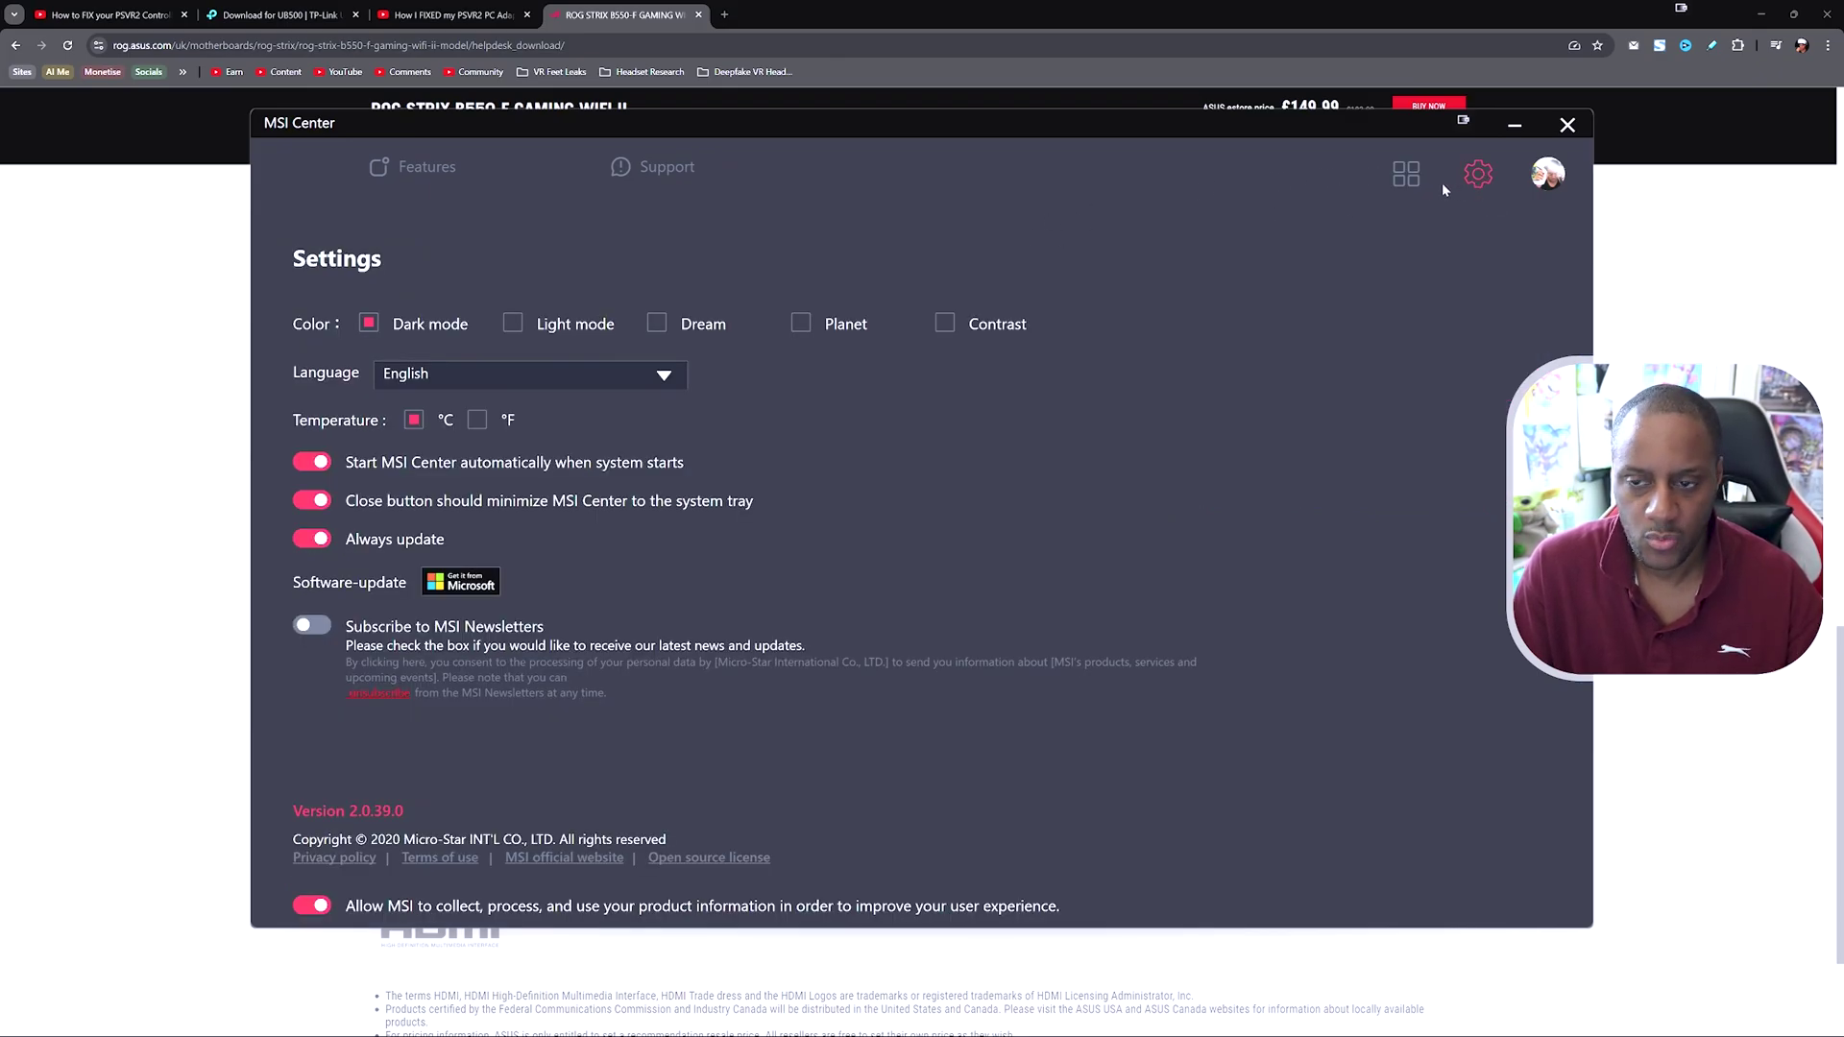
click(1406, 173)
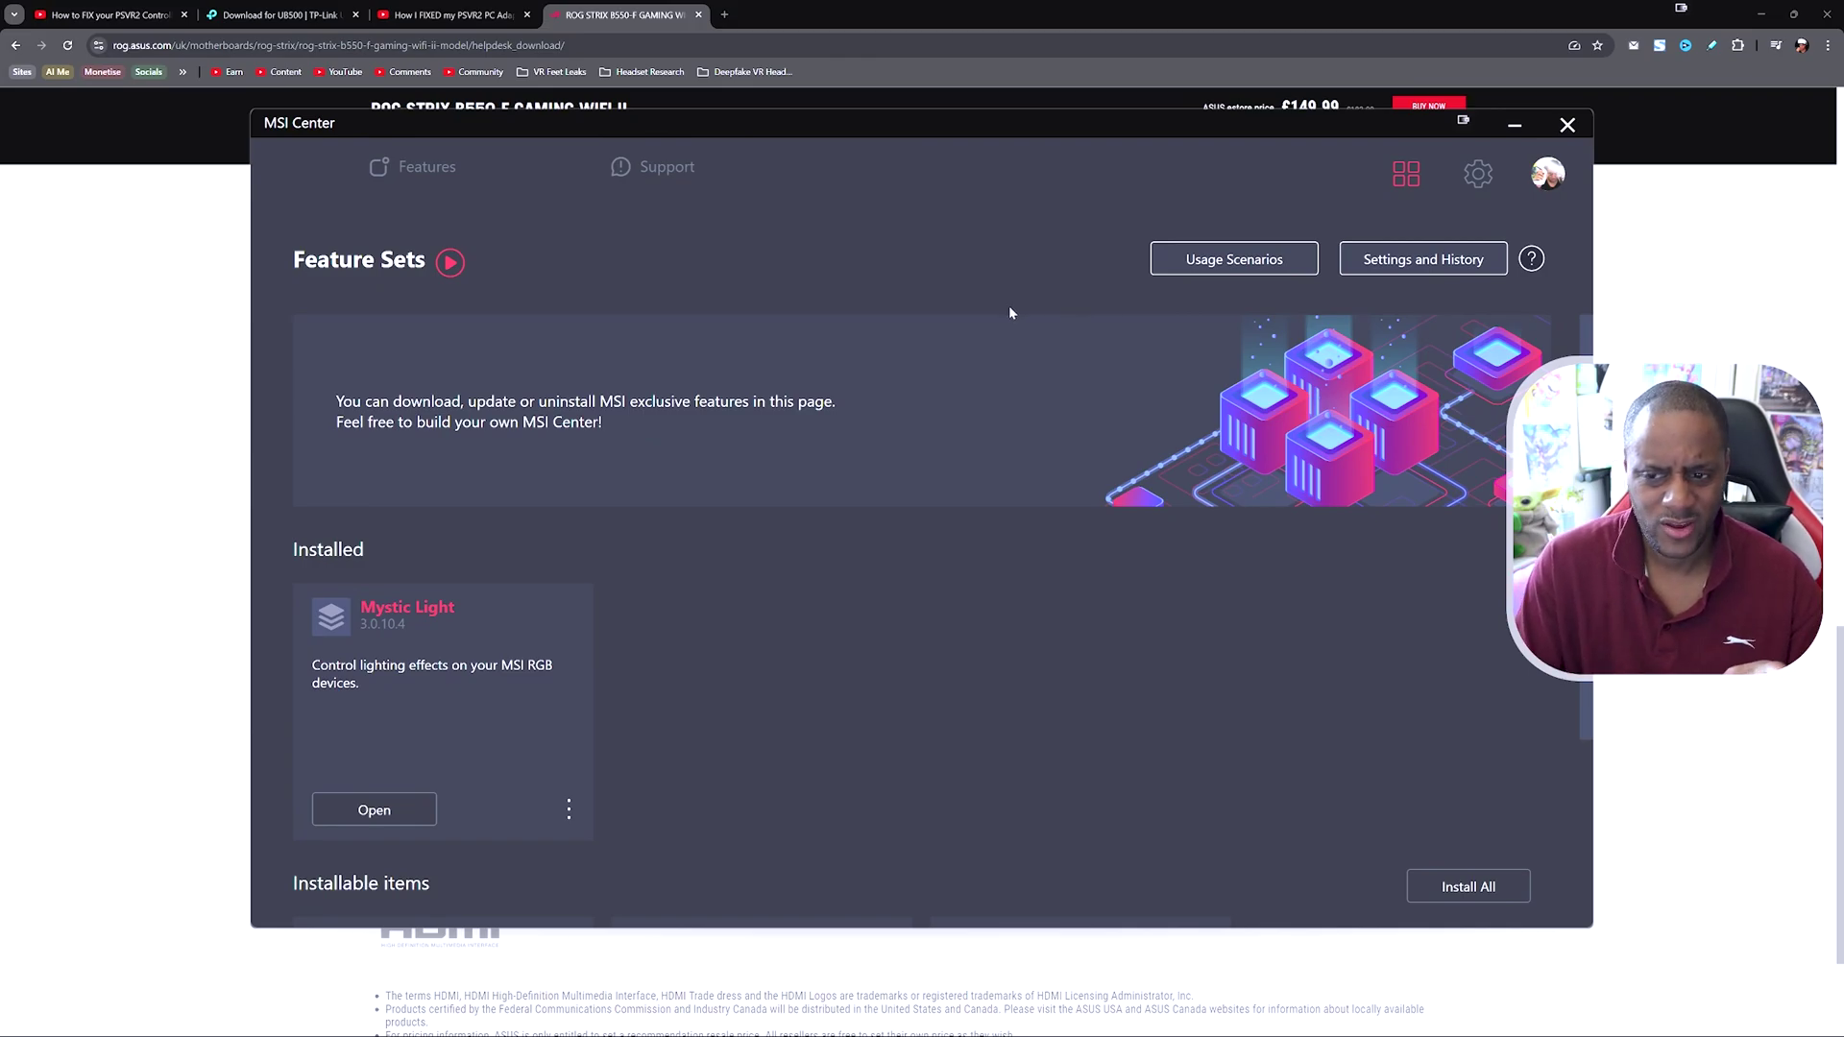
scroll(864, 448, down, 3)
click(405, 166)
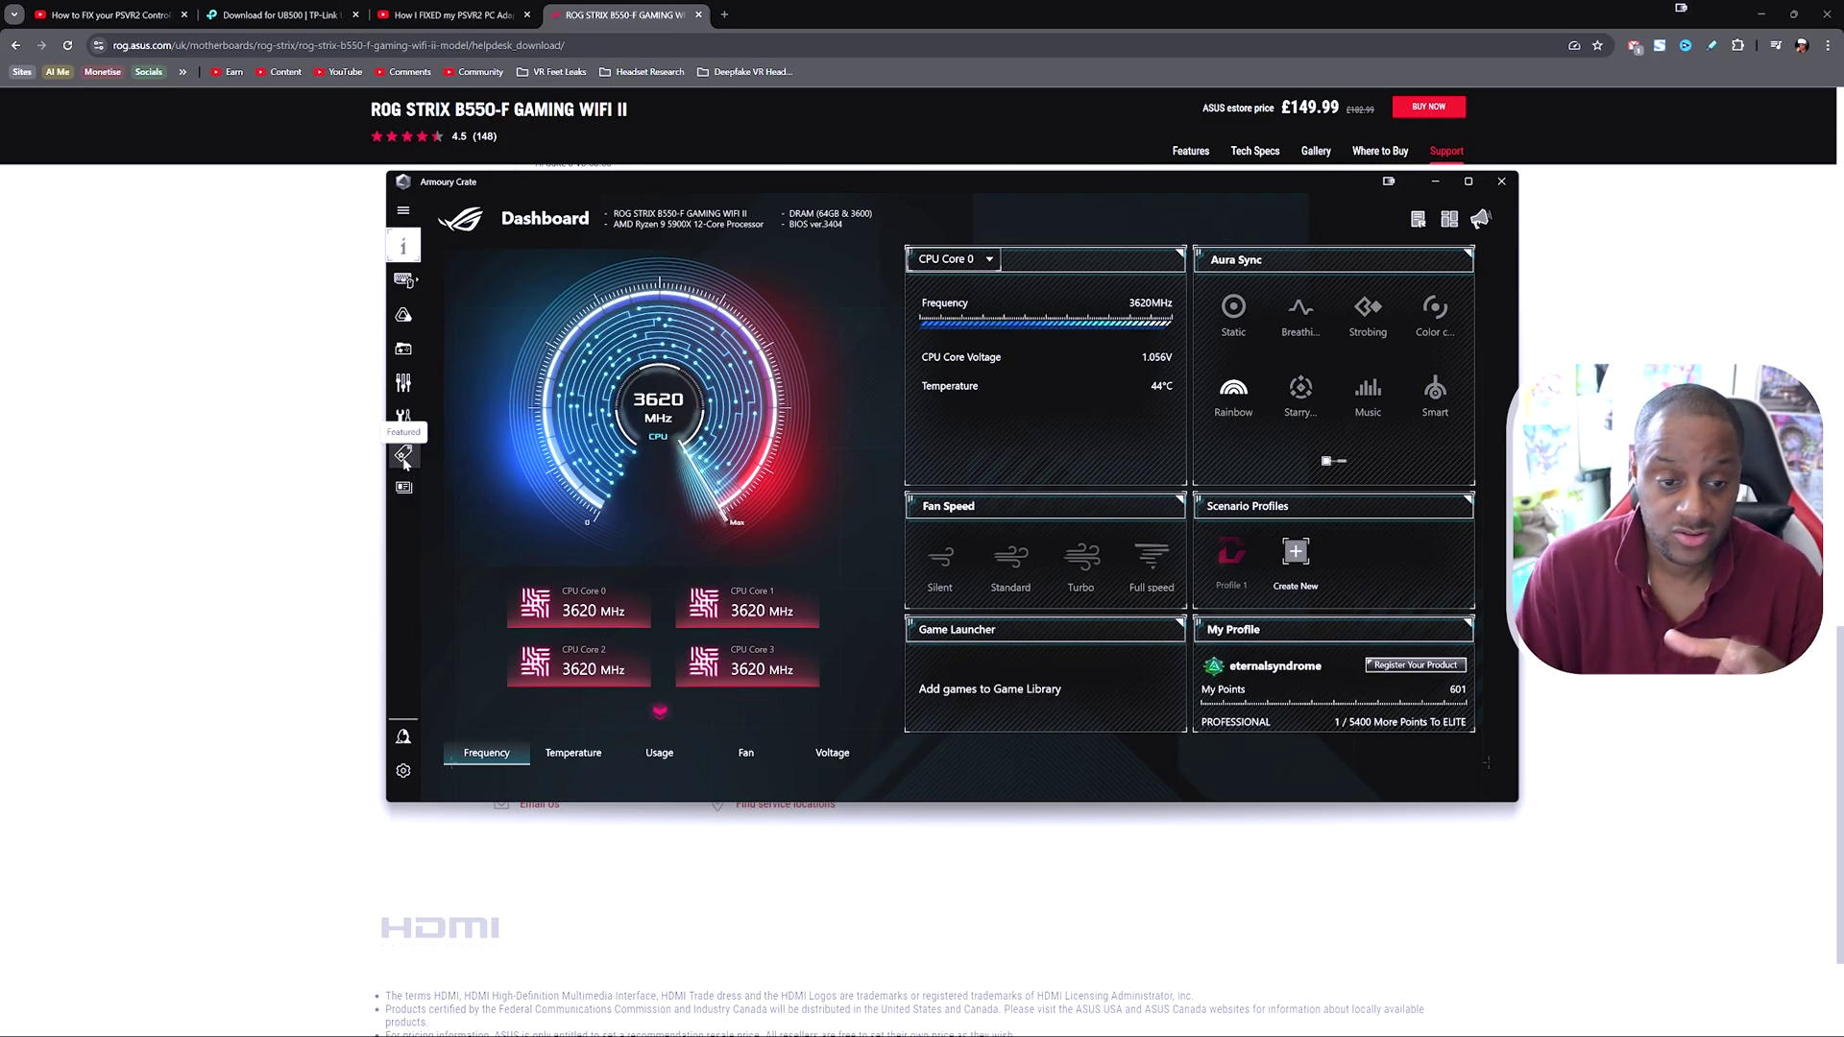
Open Armoury Crate's Update Center, expand the Model Identifier entry, and review the device and component list
click(403, 772)
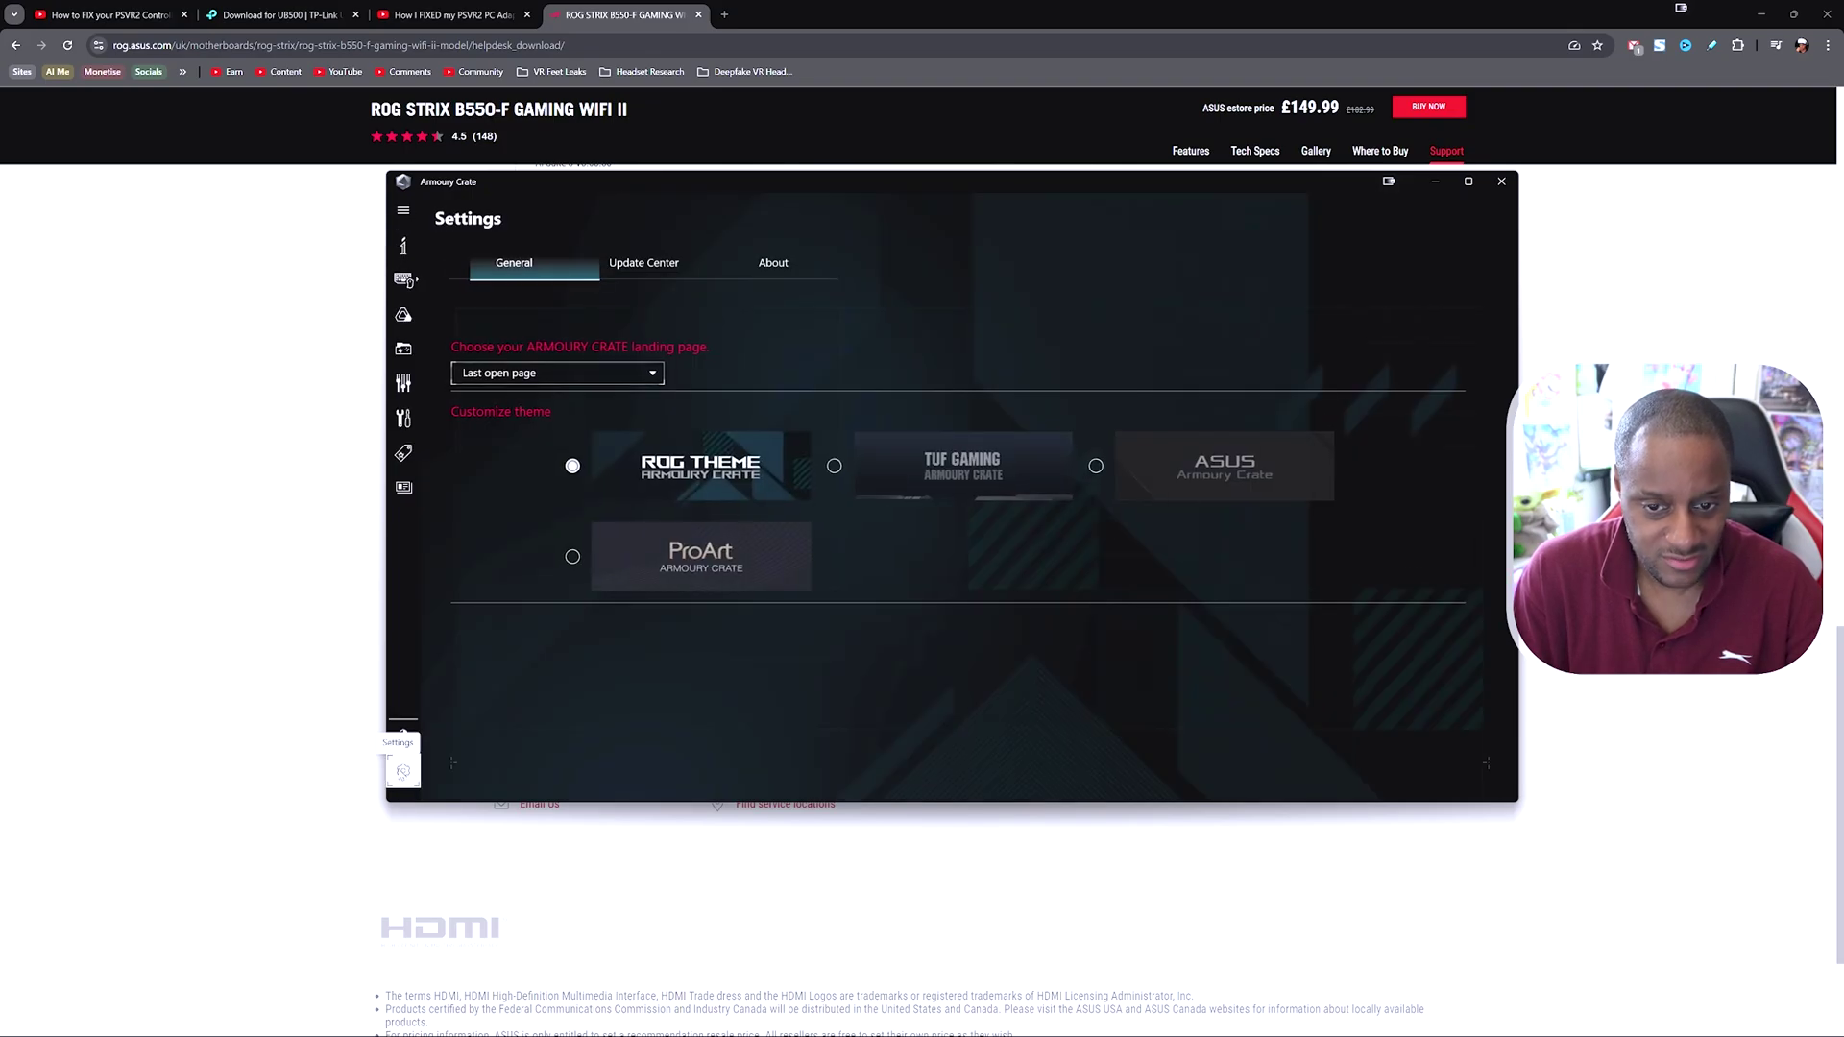
click(661, 262)
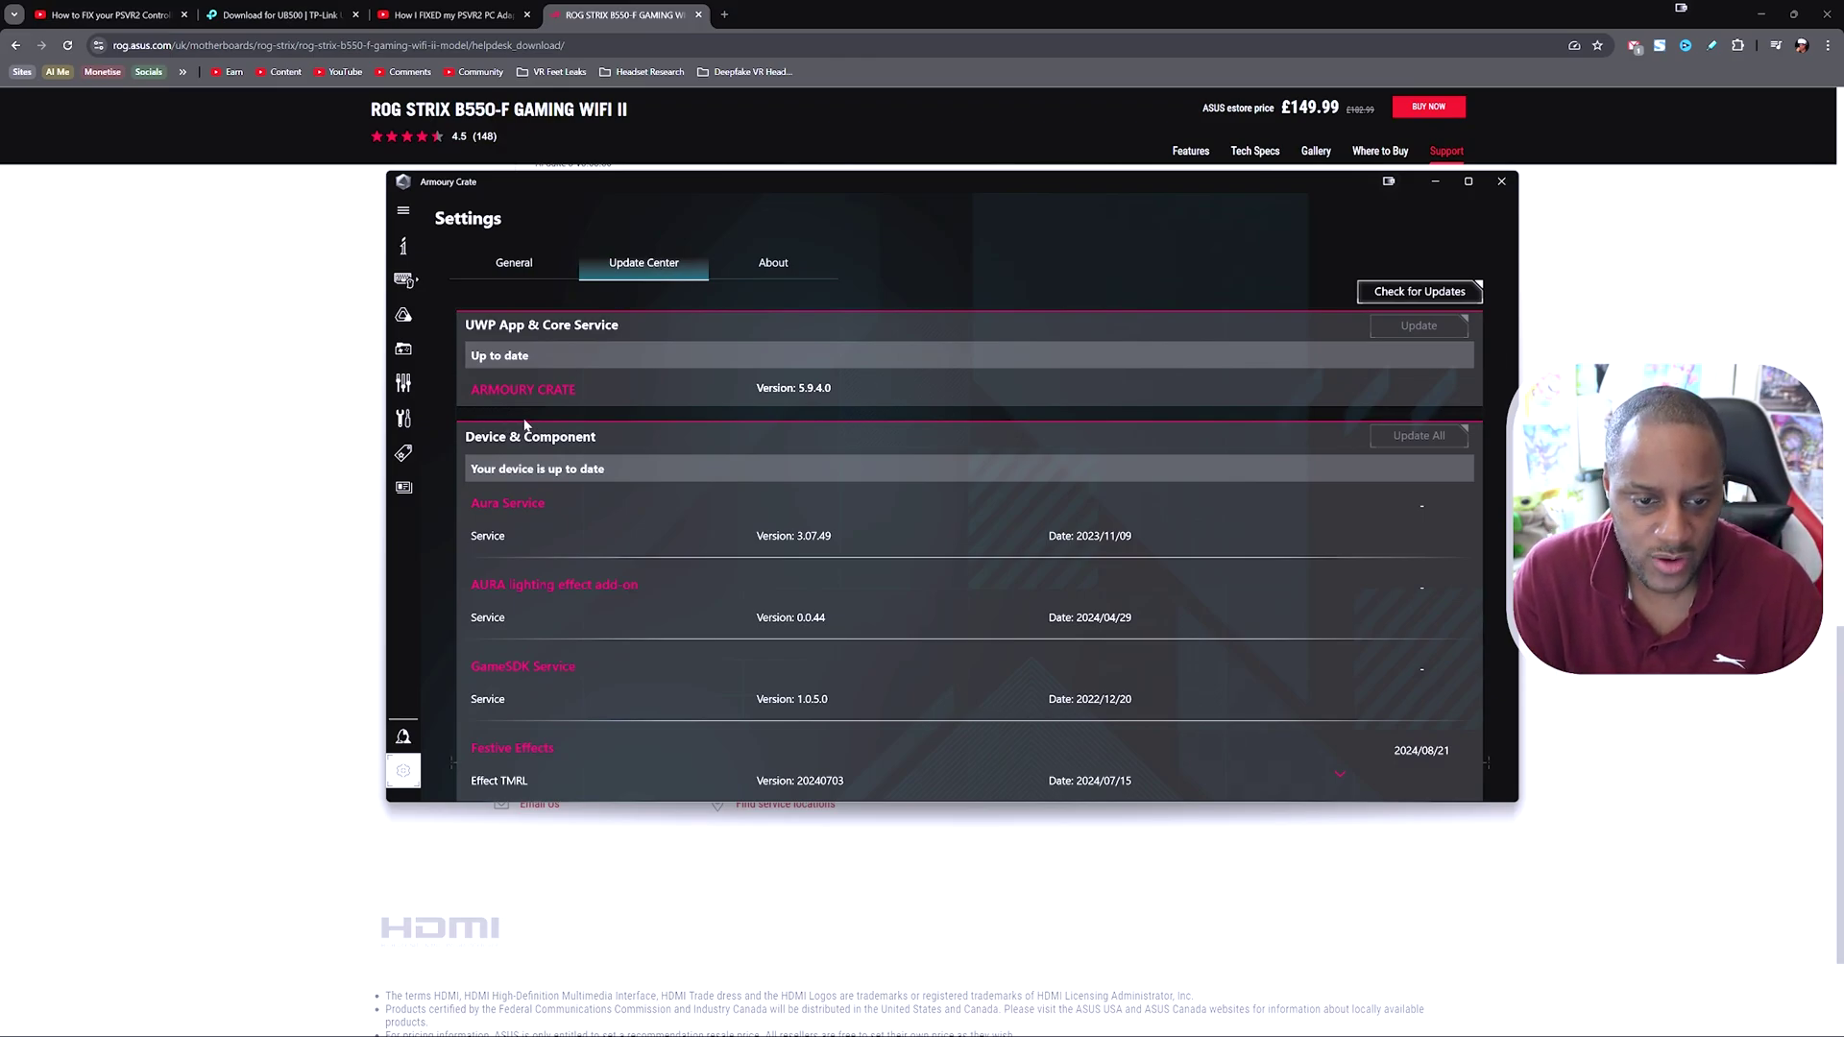
scroll(561, 528, down, 6)
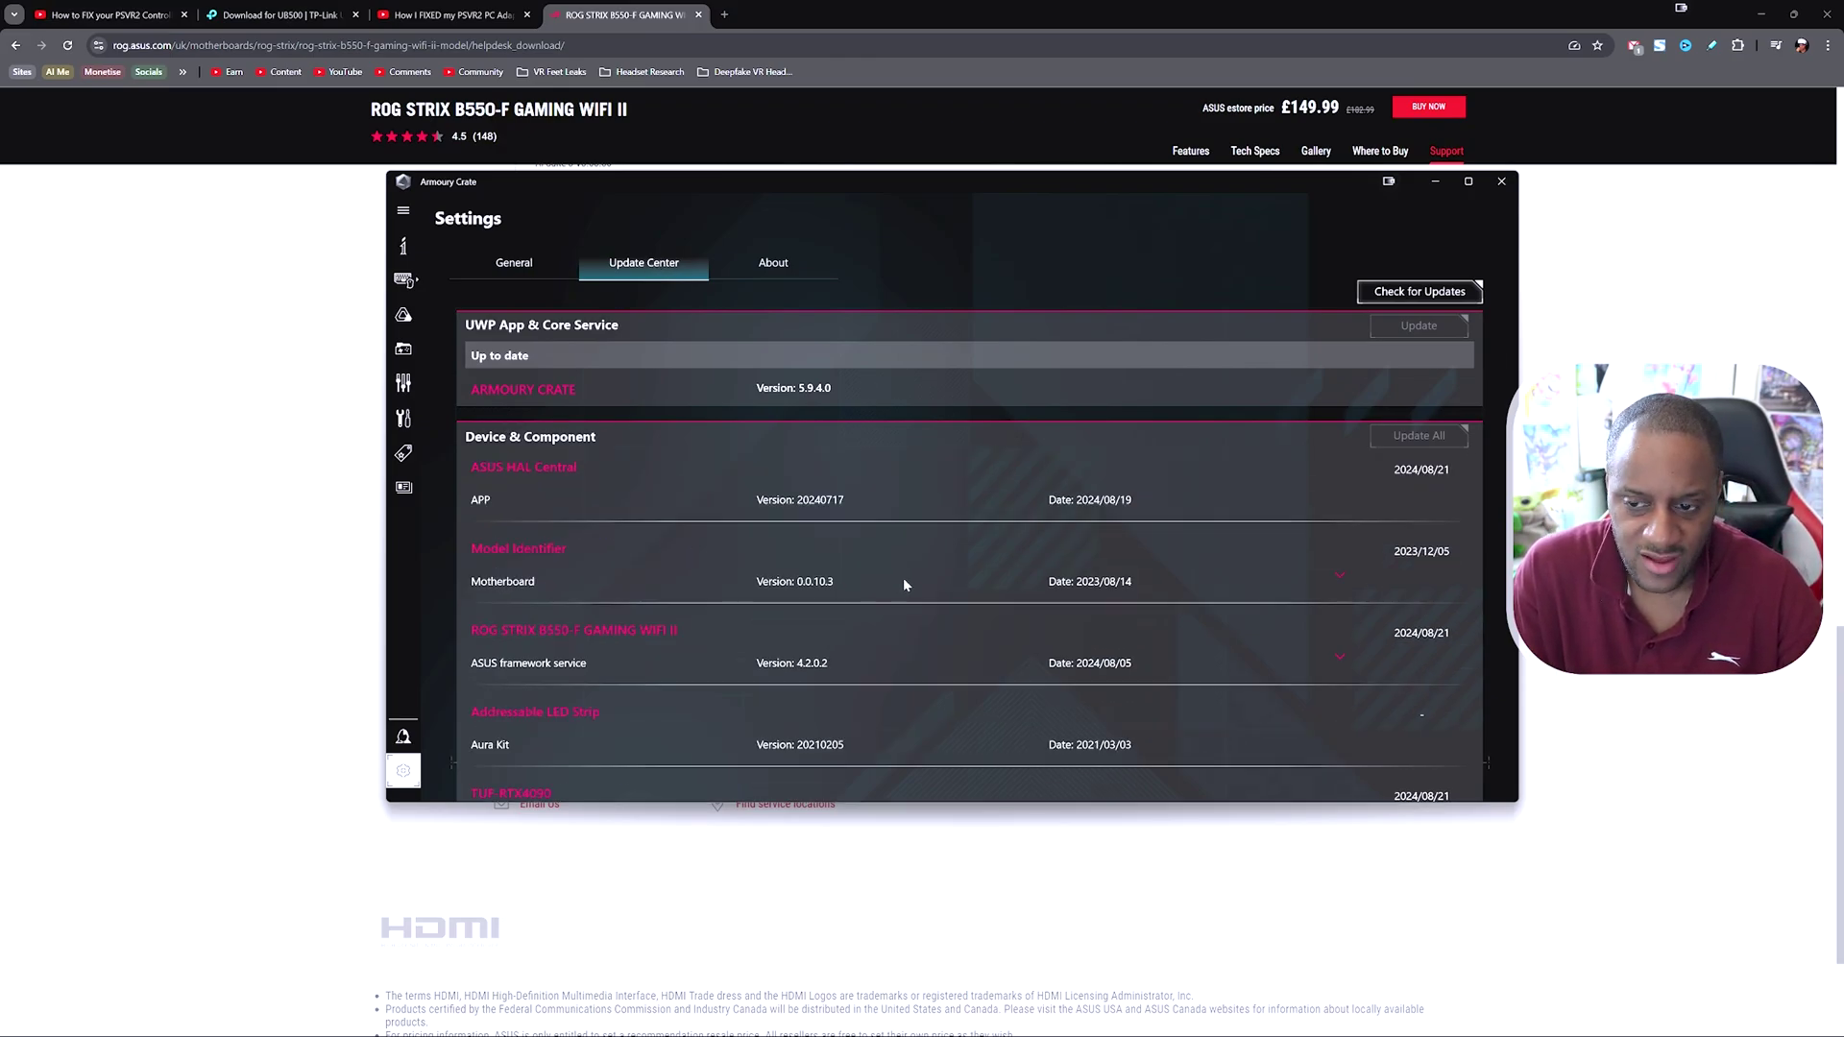
scroll(904, 580, down, 1)
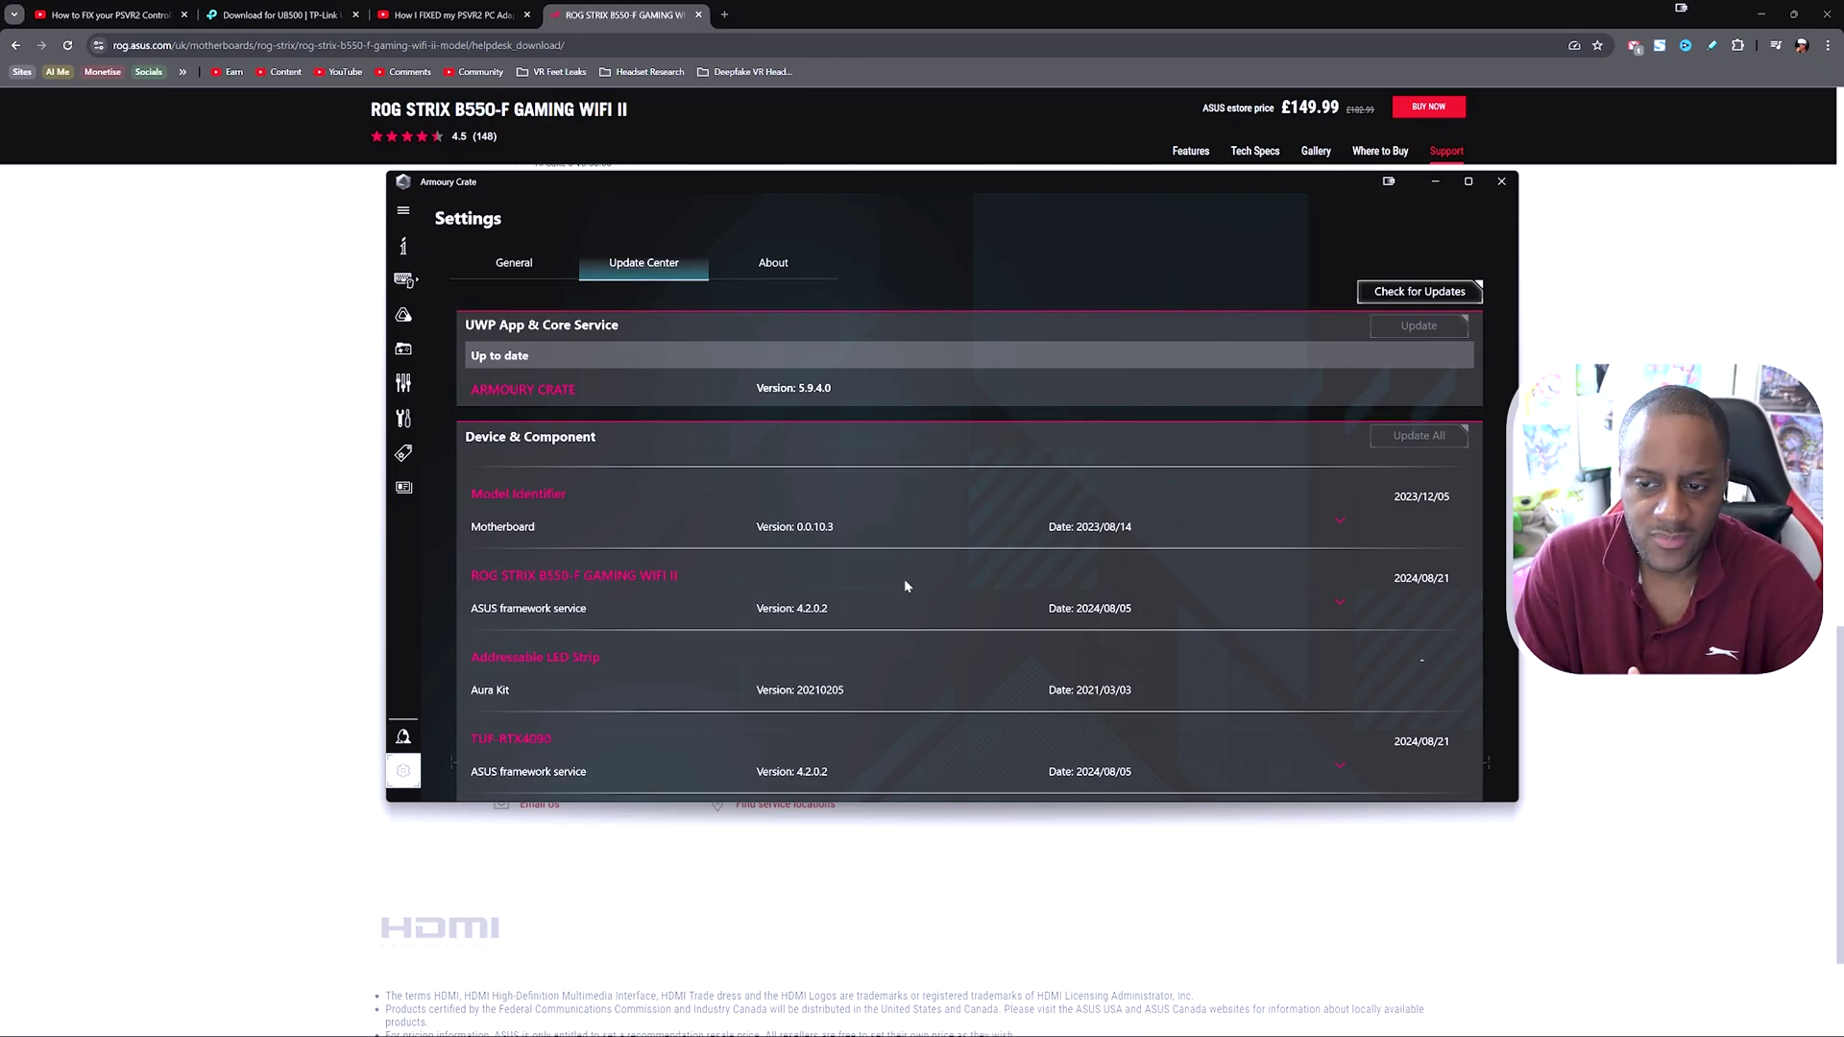
click(1340, 515)
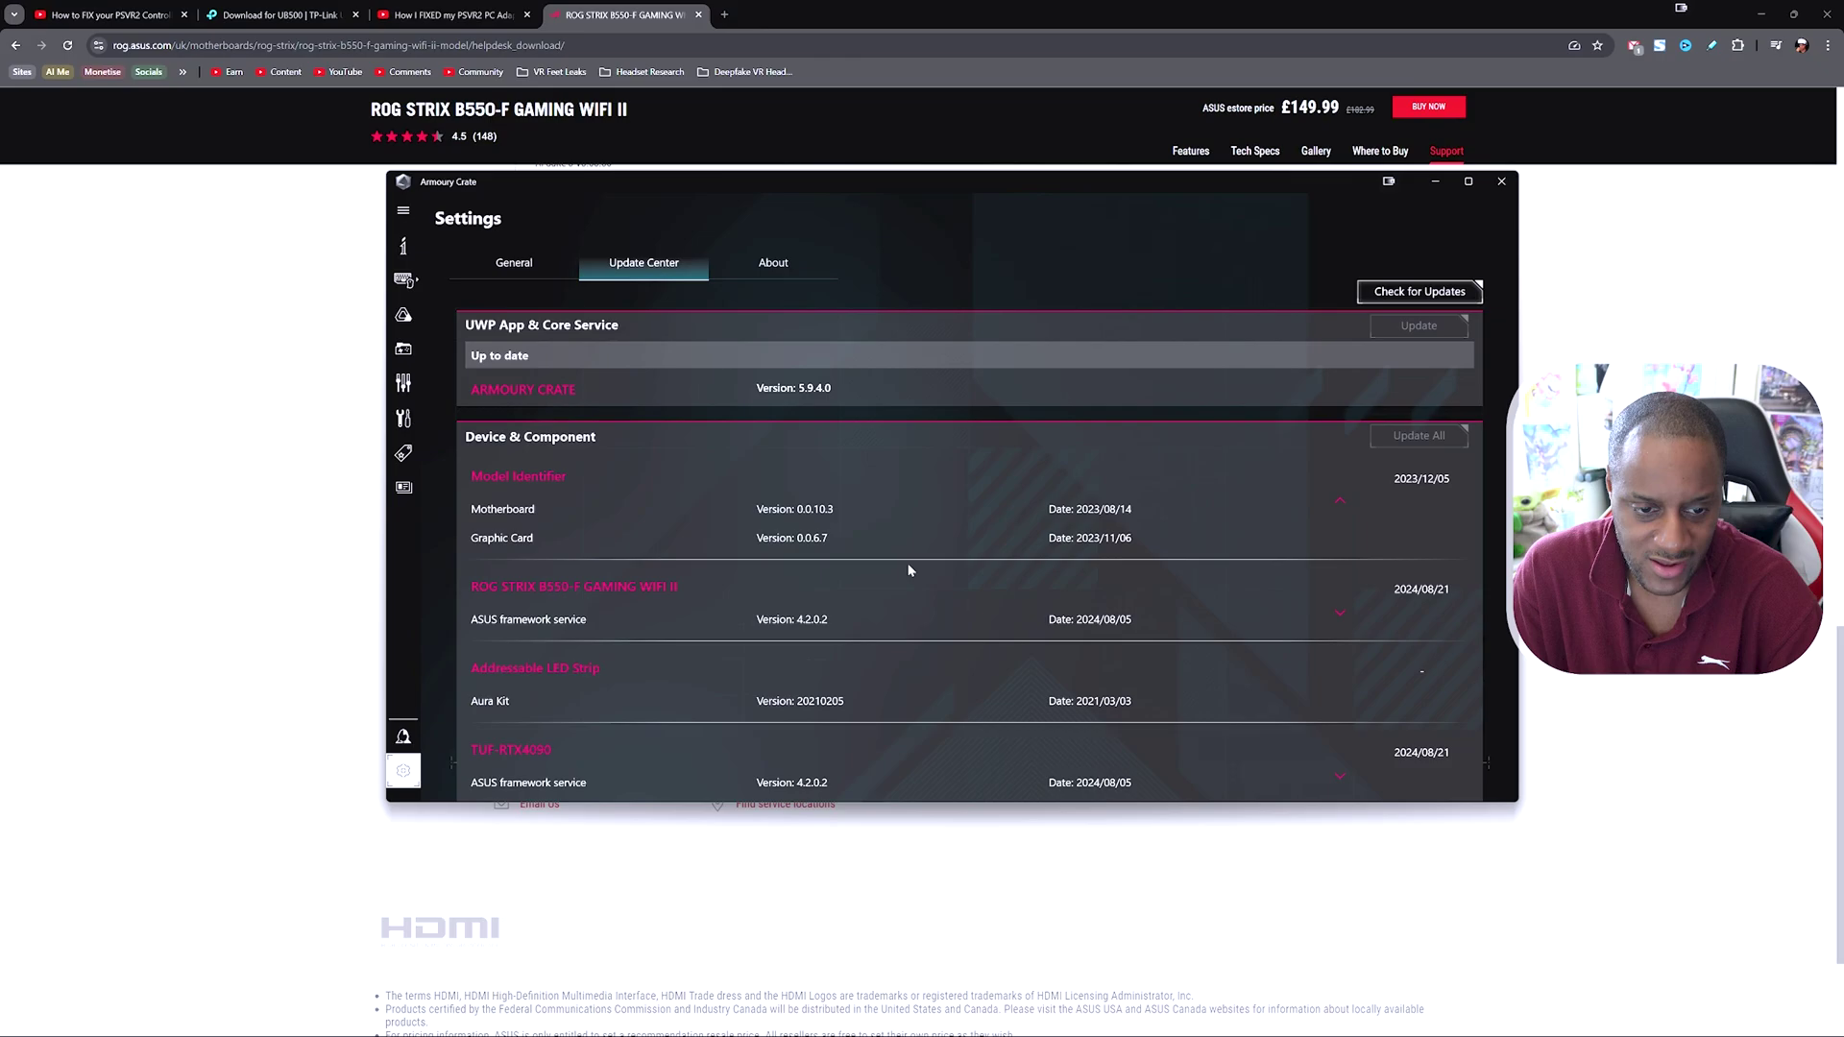
scroll(793, 619, up, 3)
scroll(839, 637, down, 3)
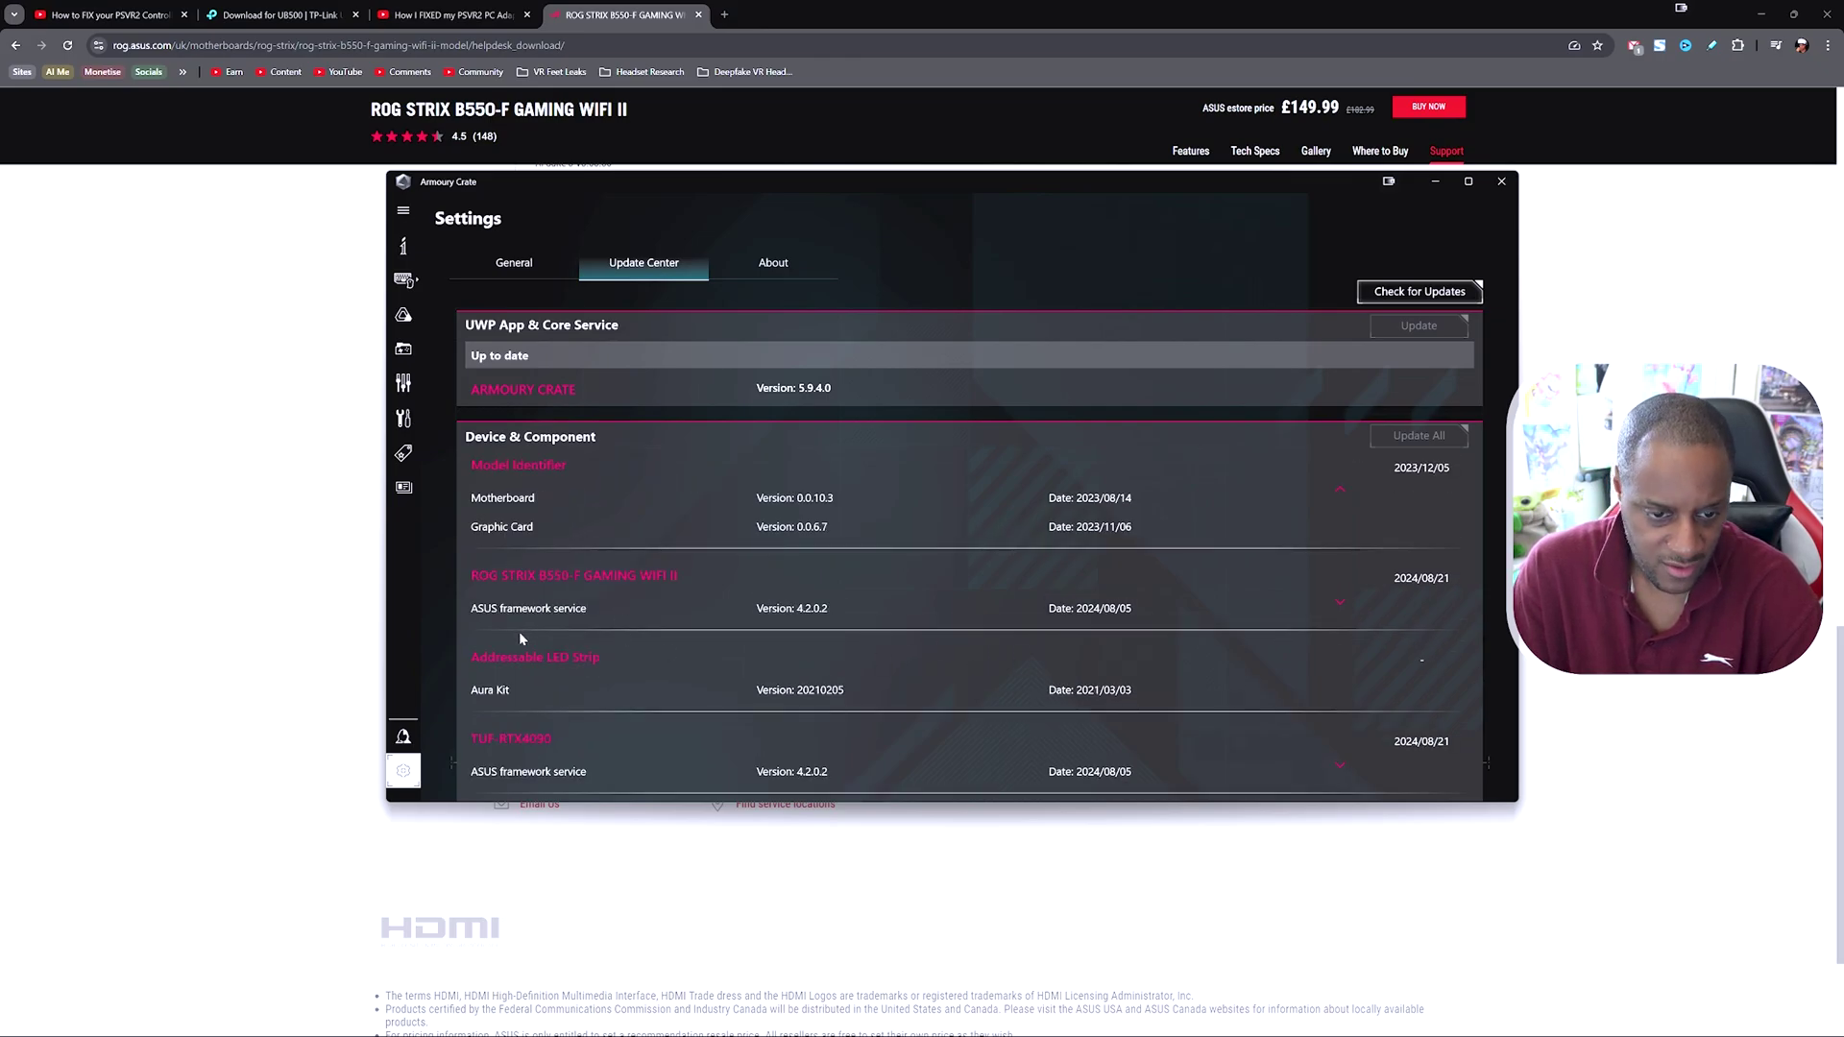
Maximise Armoury Crate, check for updates in the Update Center, and restore the window to its smaller size
key(super+Up)
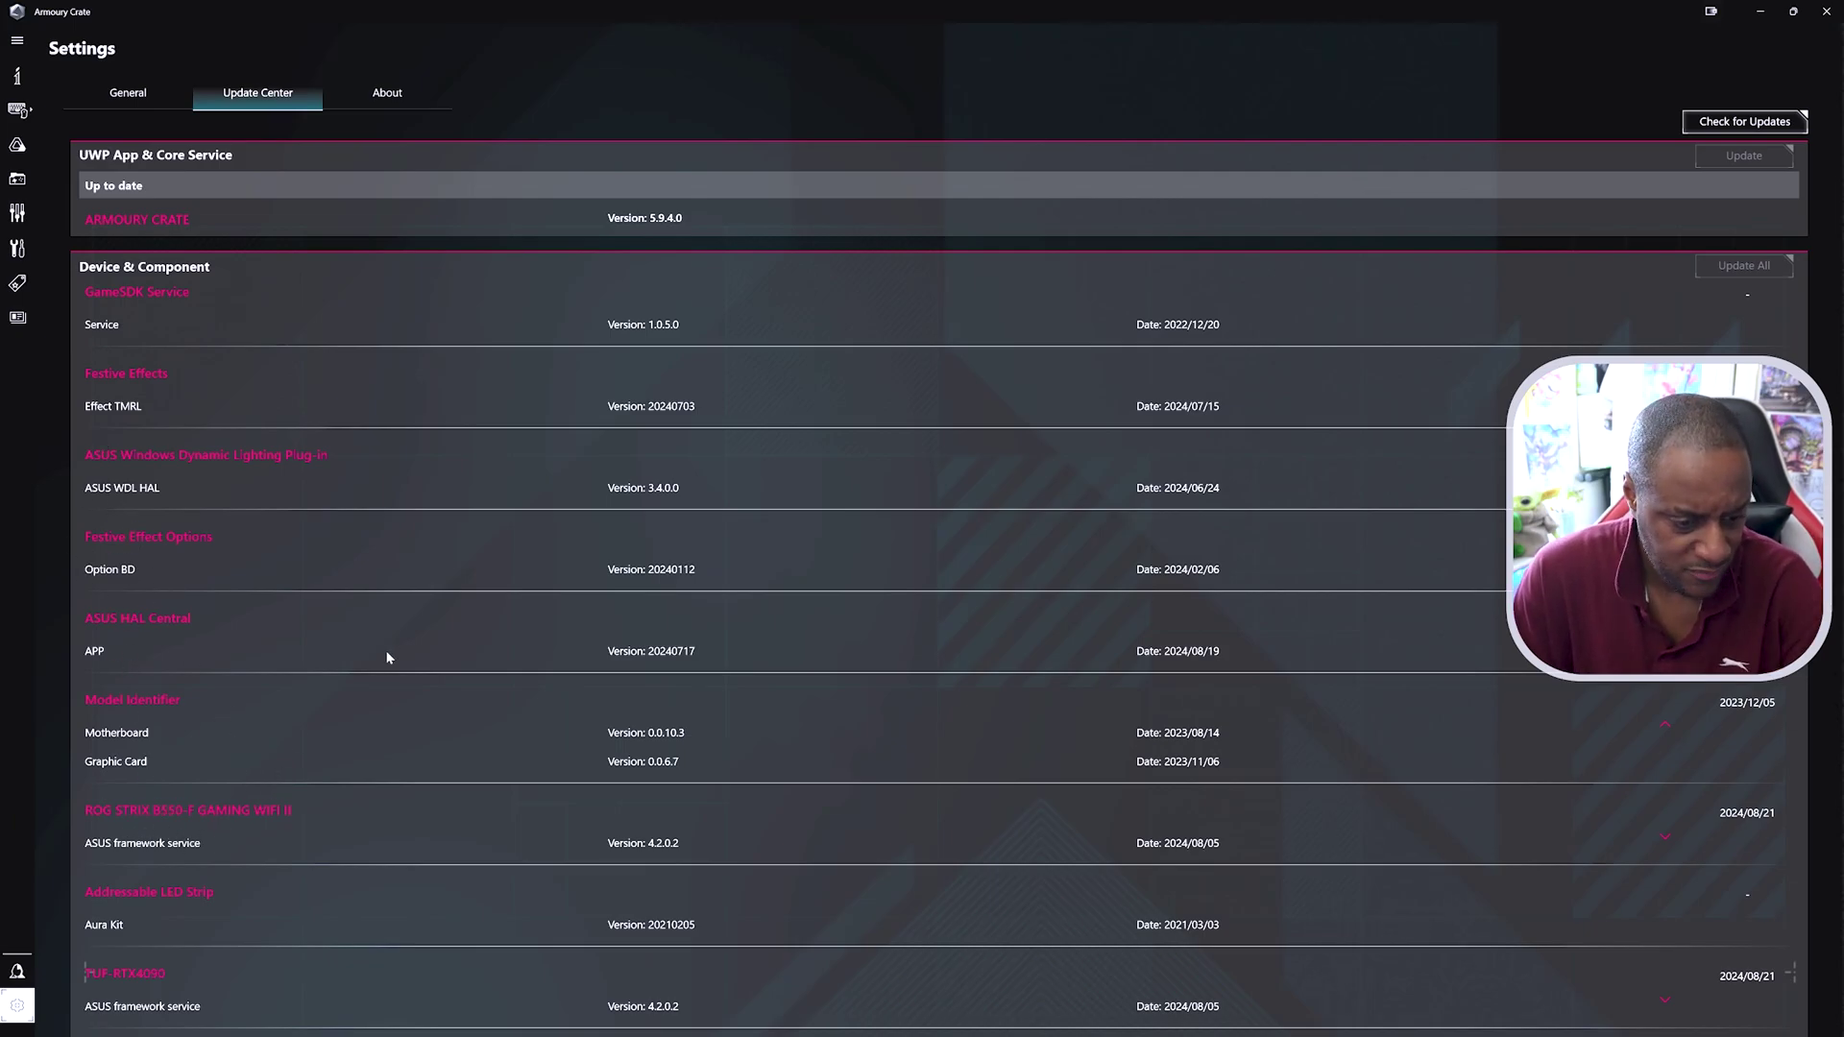
scroll(1038, 403, up, 2)
click(1719, 123)
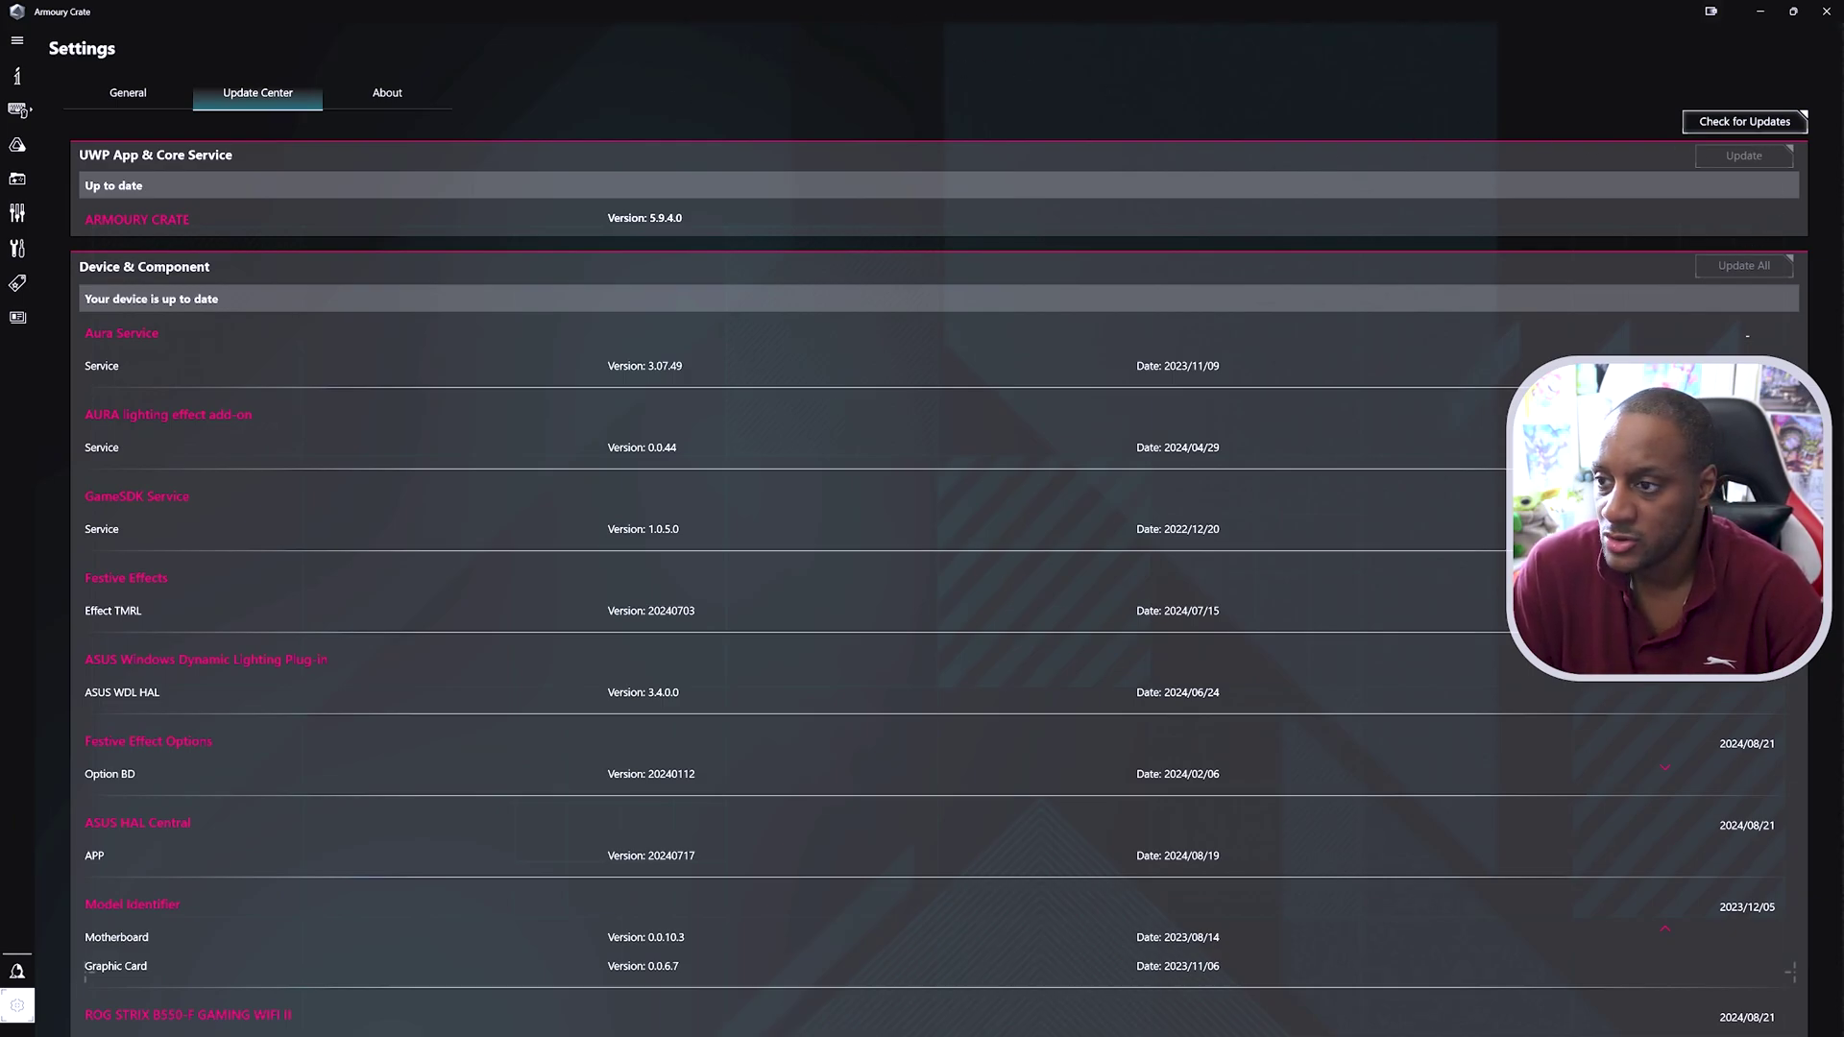
double_click(1175, 7)
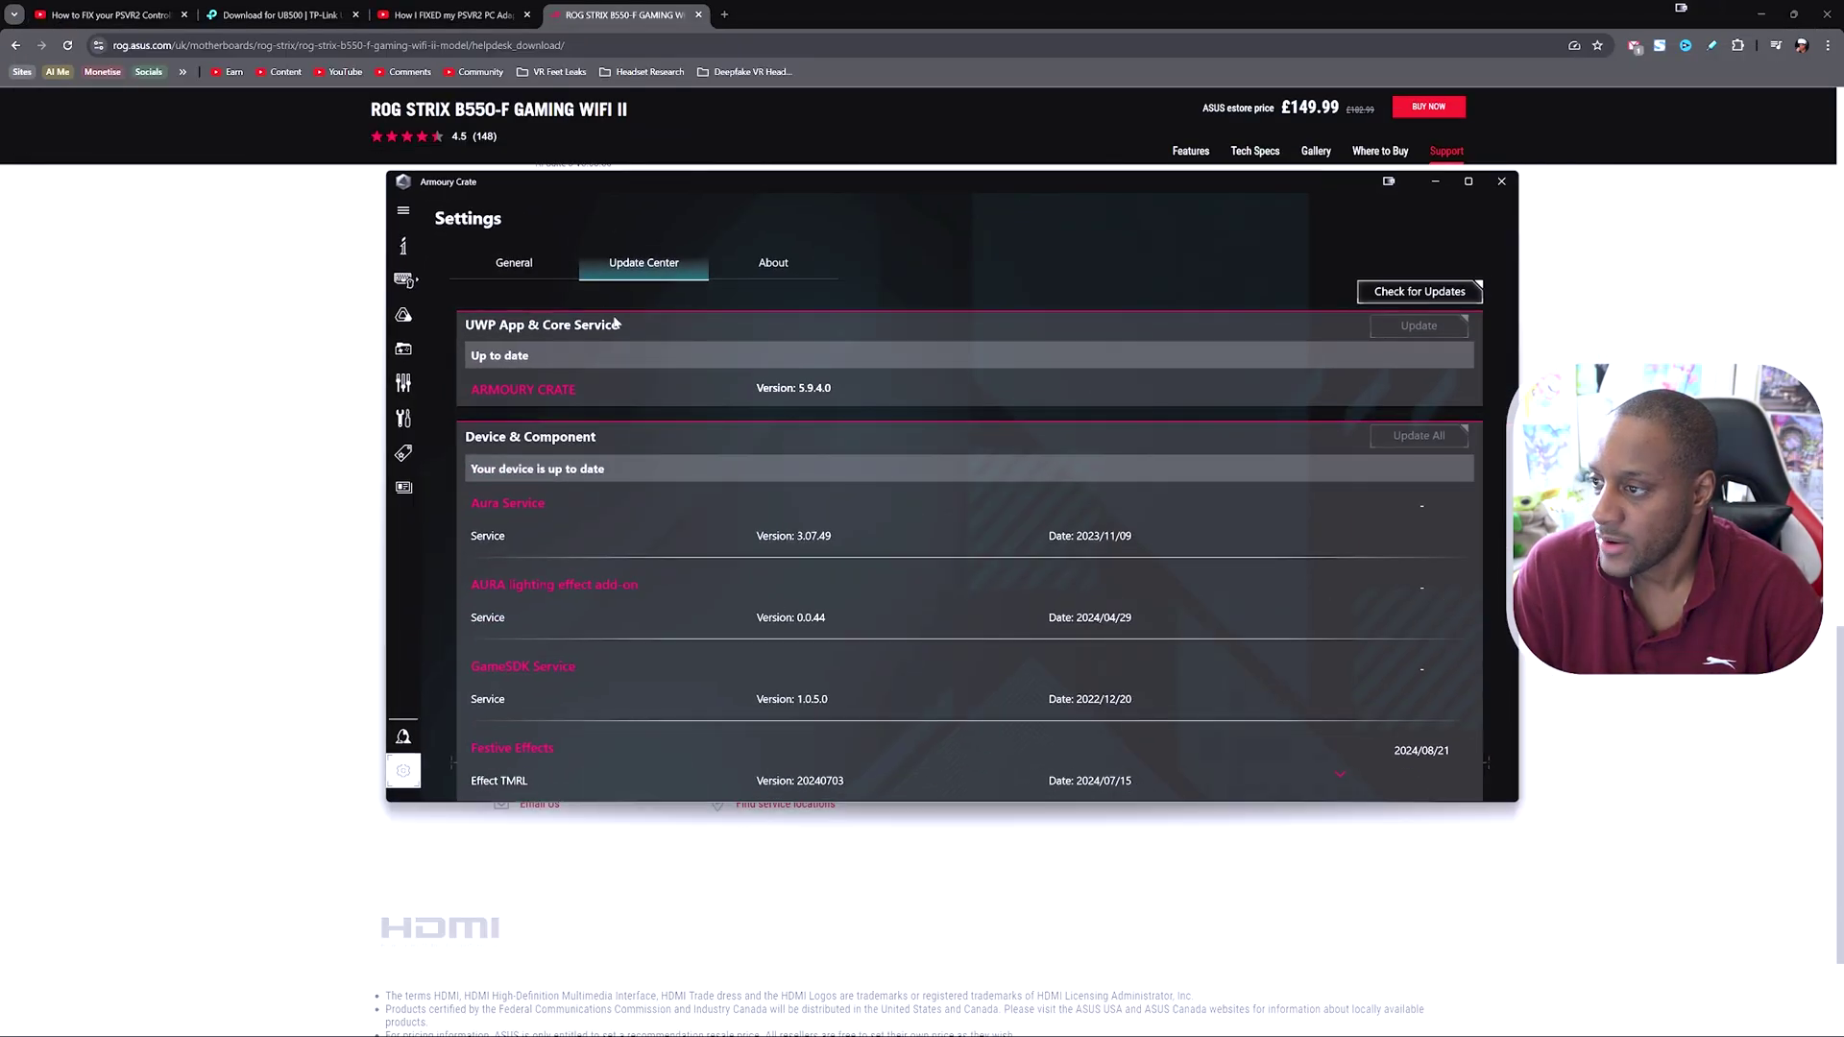
Return to the ASUS support page and review its Bluetooth driver and software utility downloads
click(228, 374)
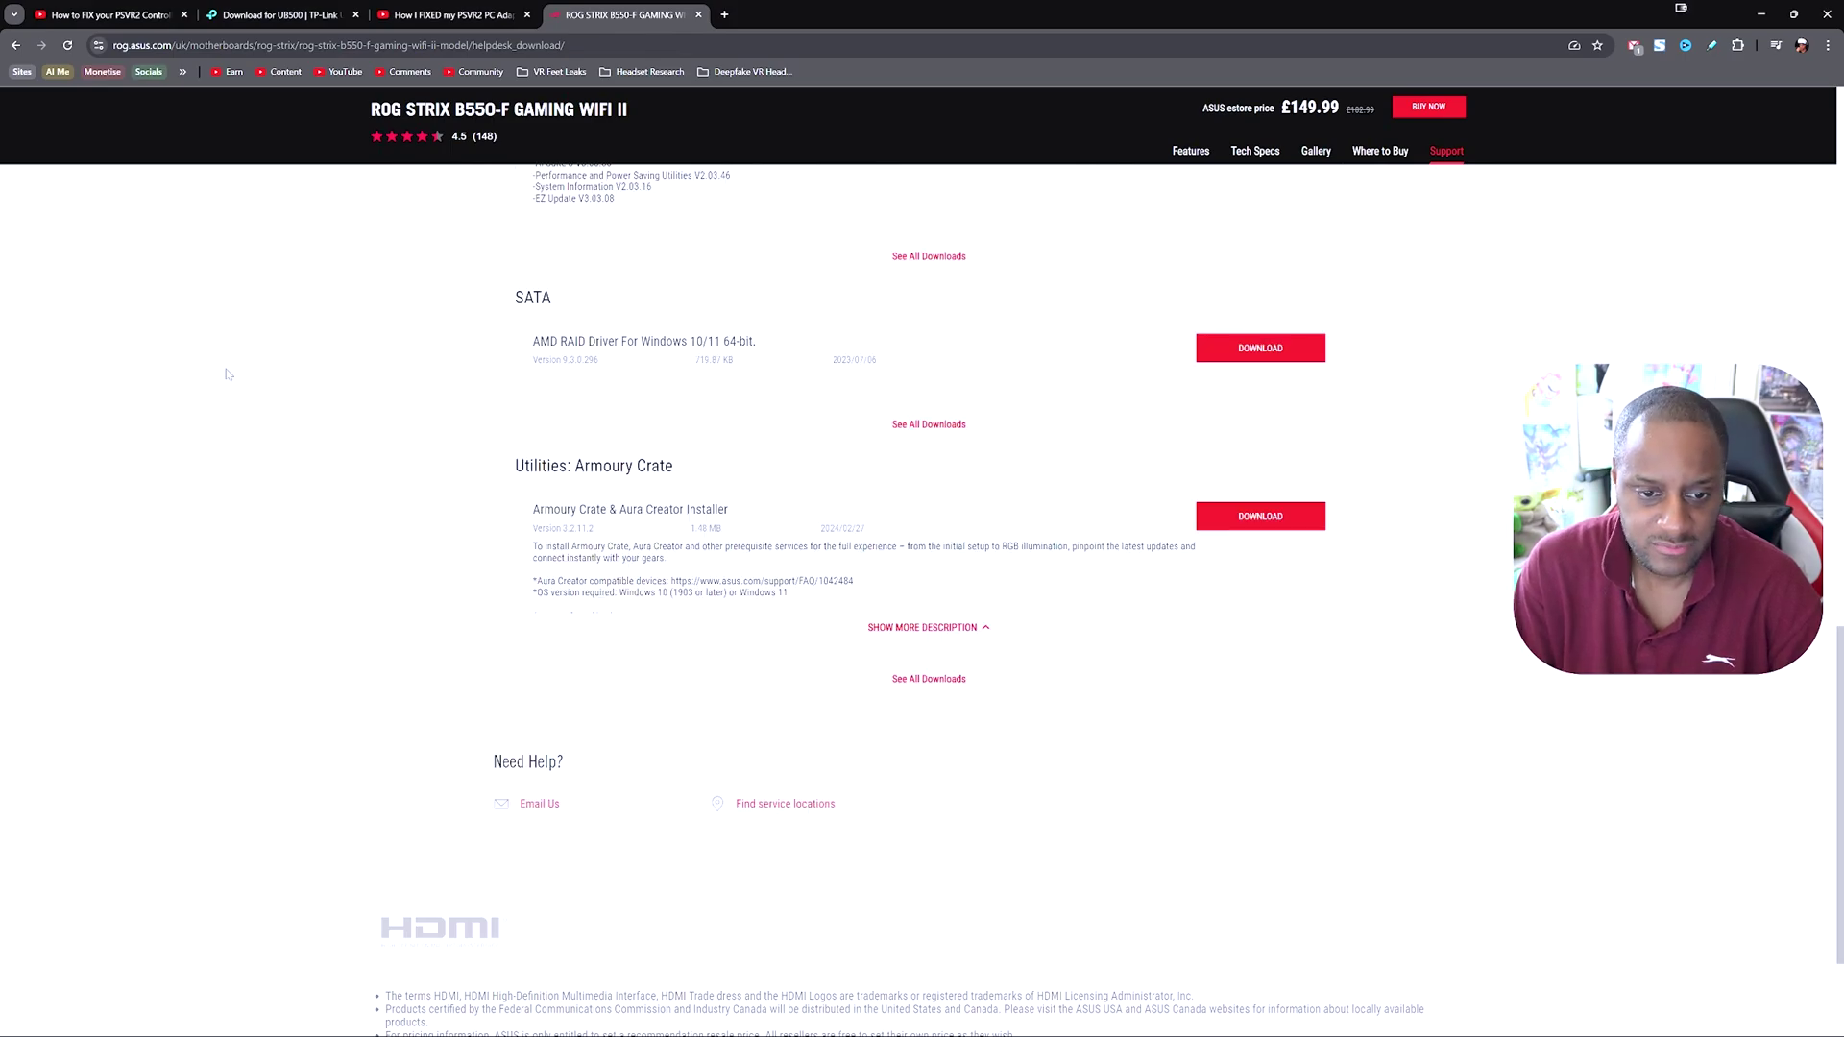
scroll(387, 462, up, 4)
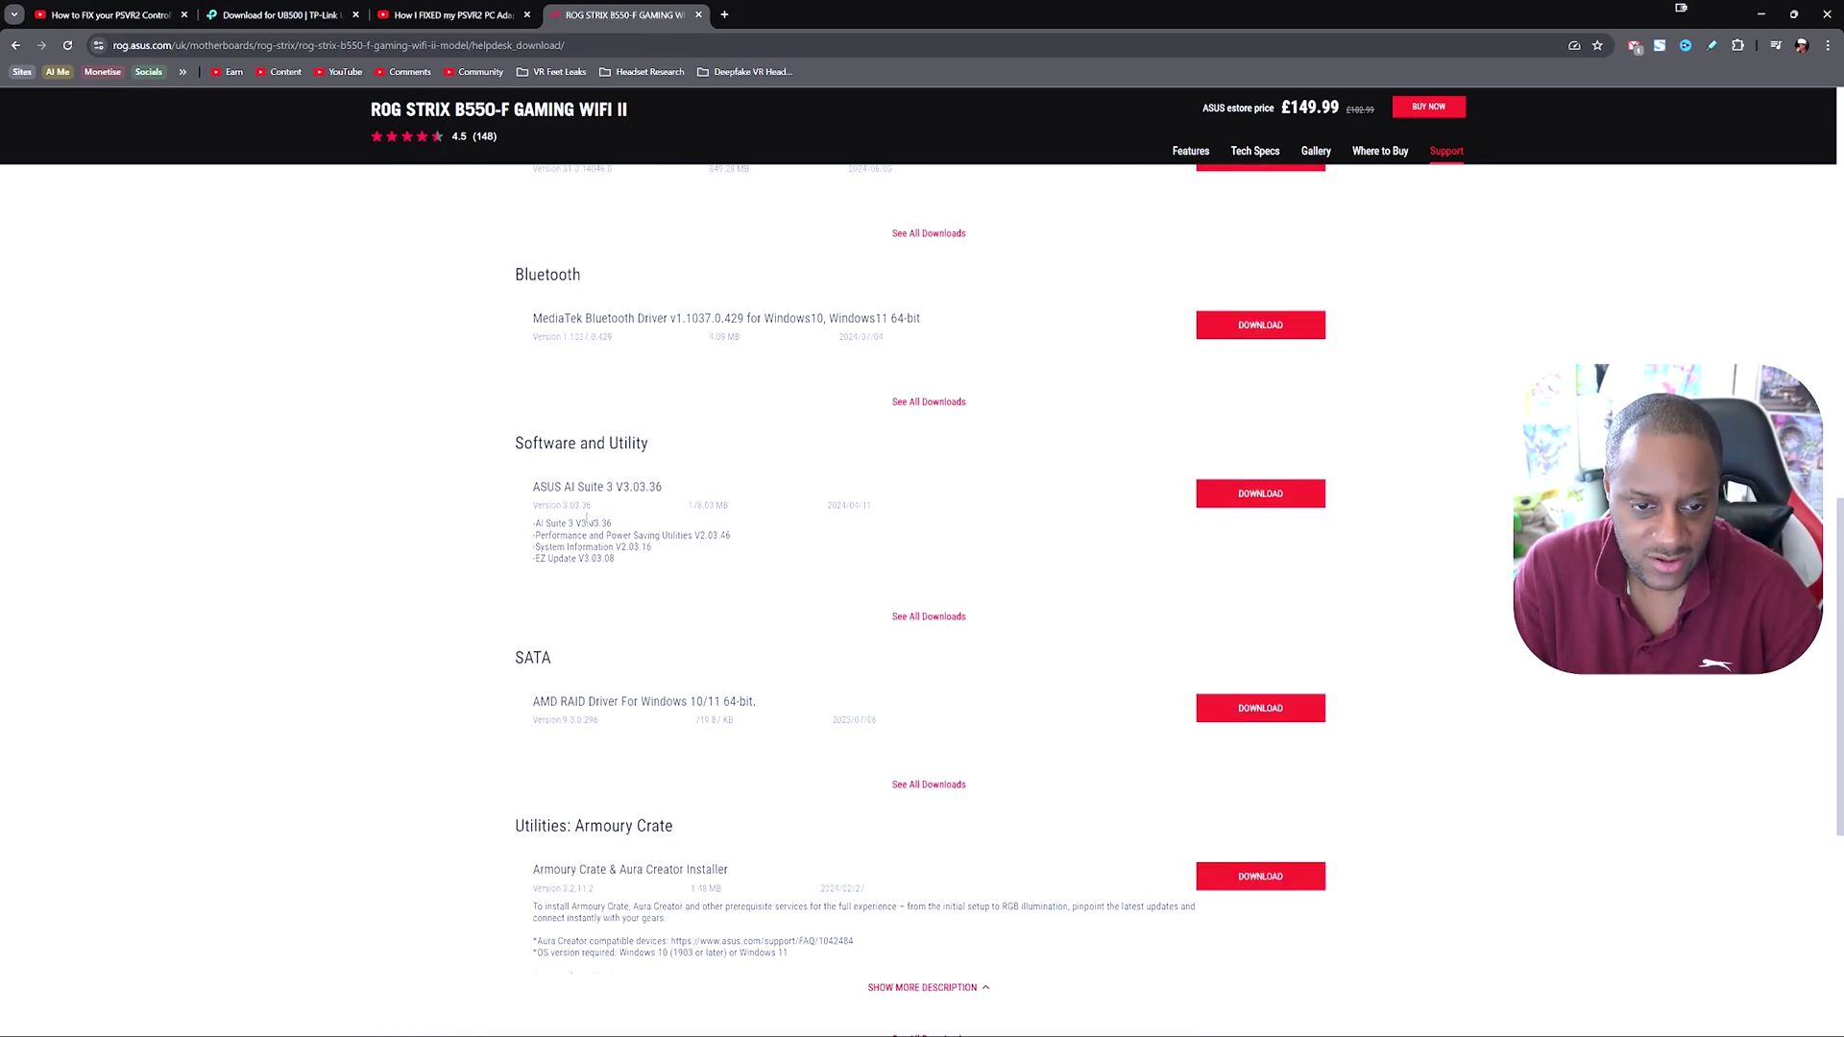
scroll(587, 518, down, 2)
scroll(587, 518, up, 5)
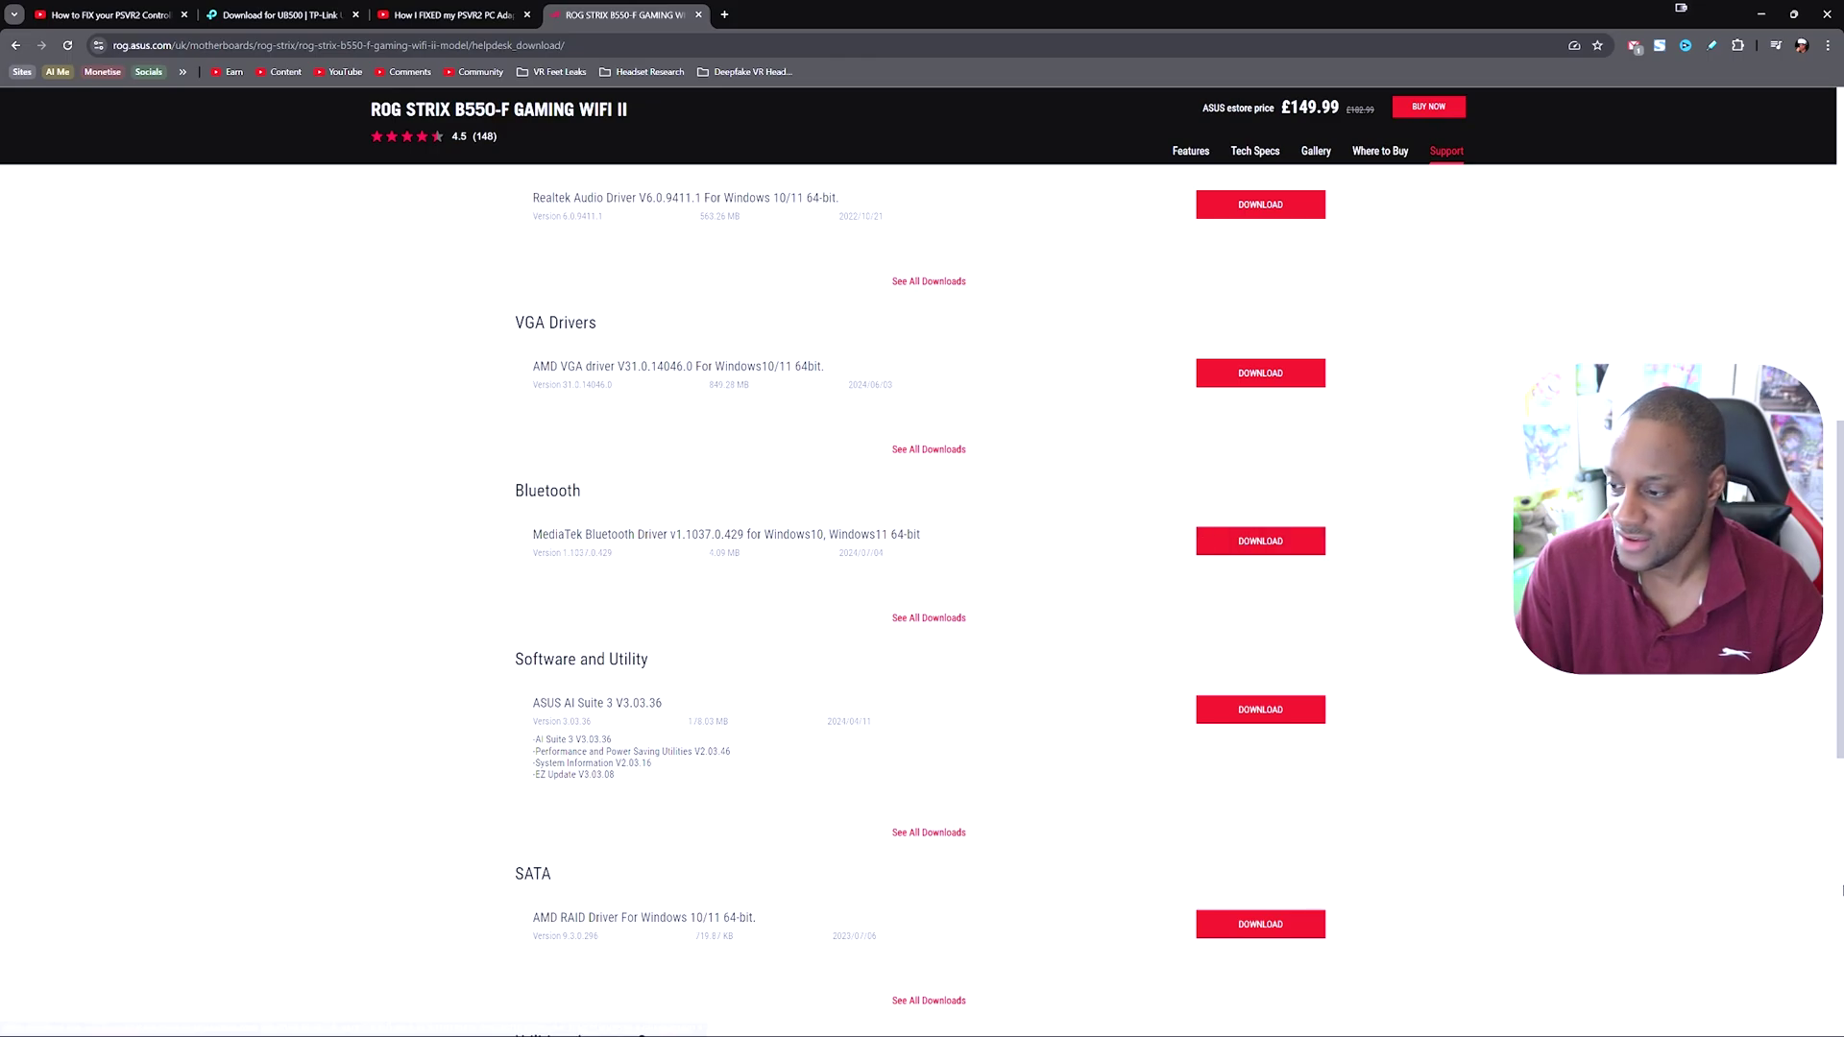
Switch to the PlayStation VR2 App to view the headset and controller status
mouse_move(1506, 1012)
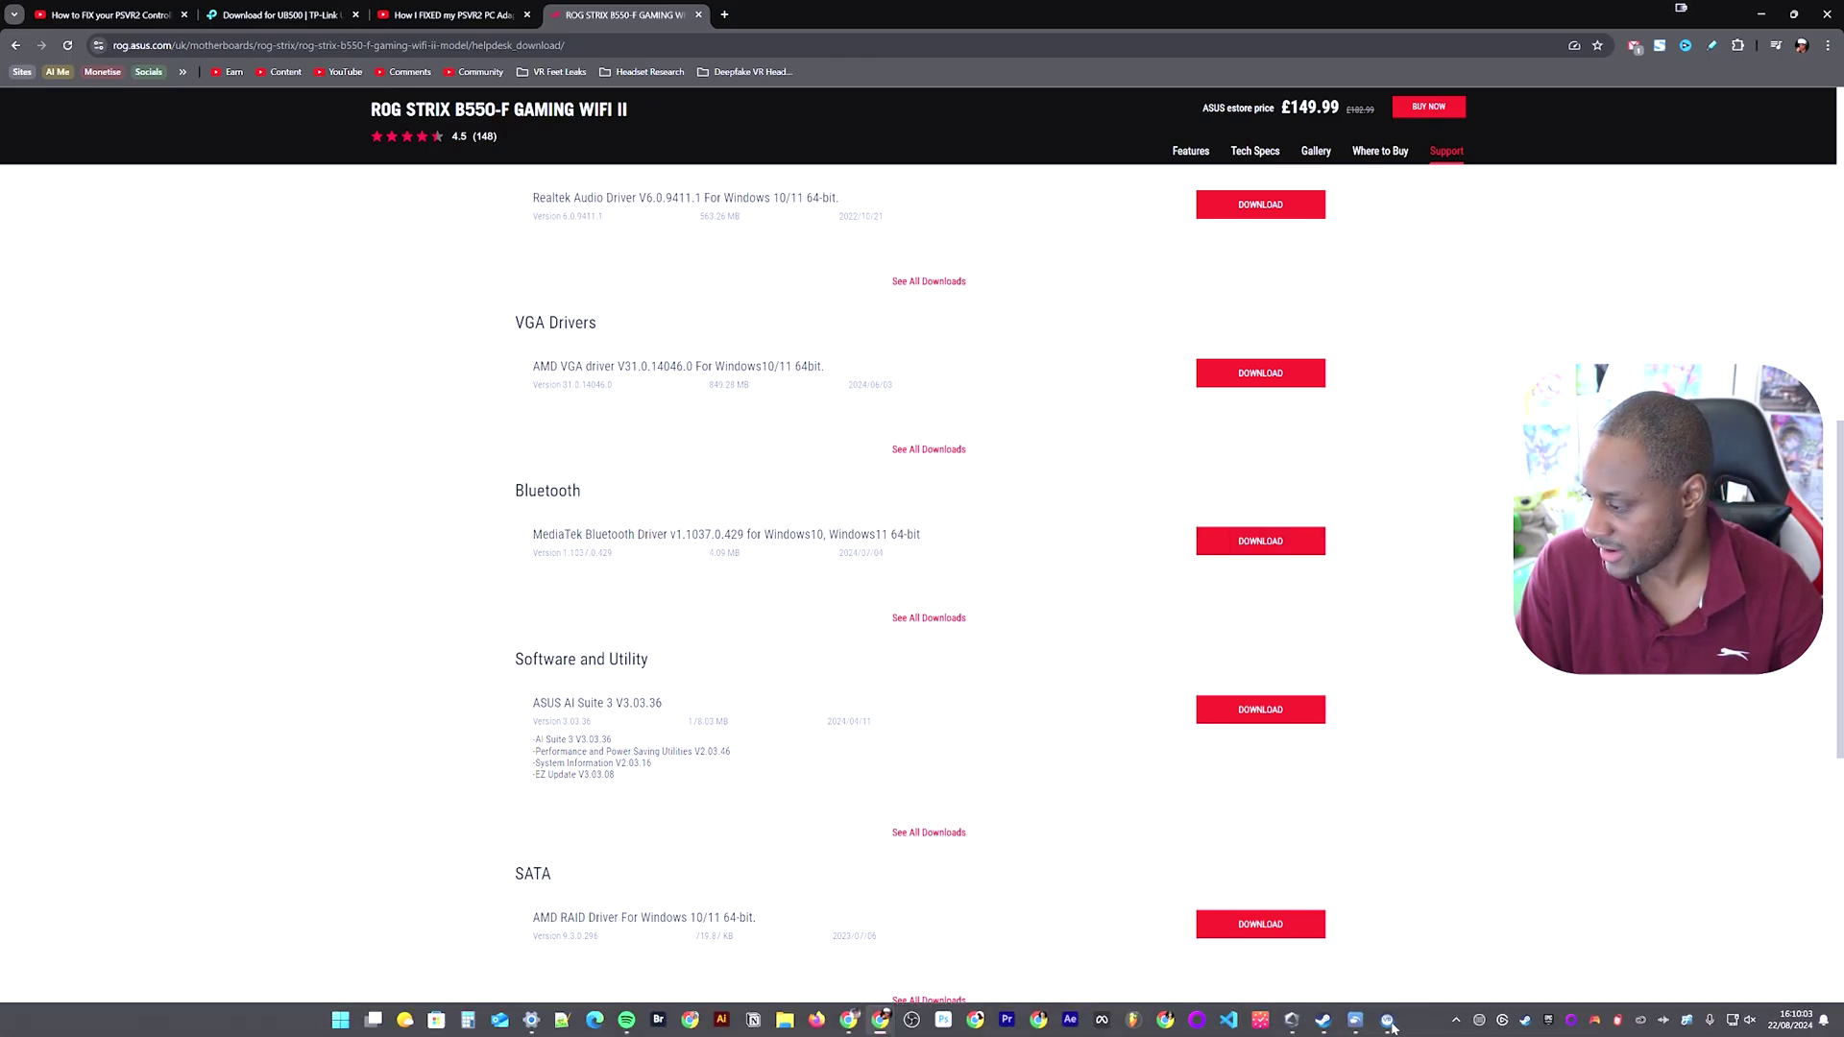
click(1362, 1029)
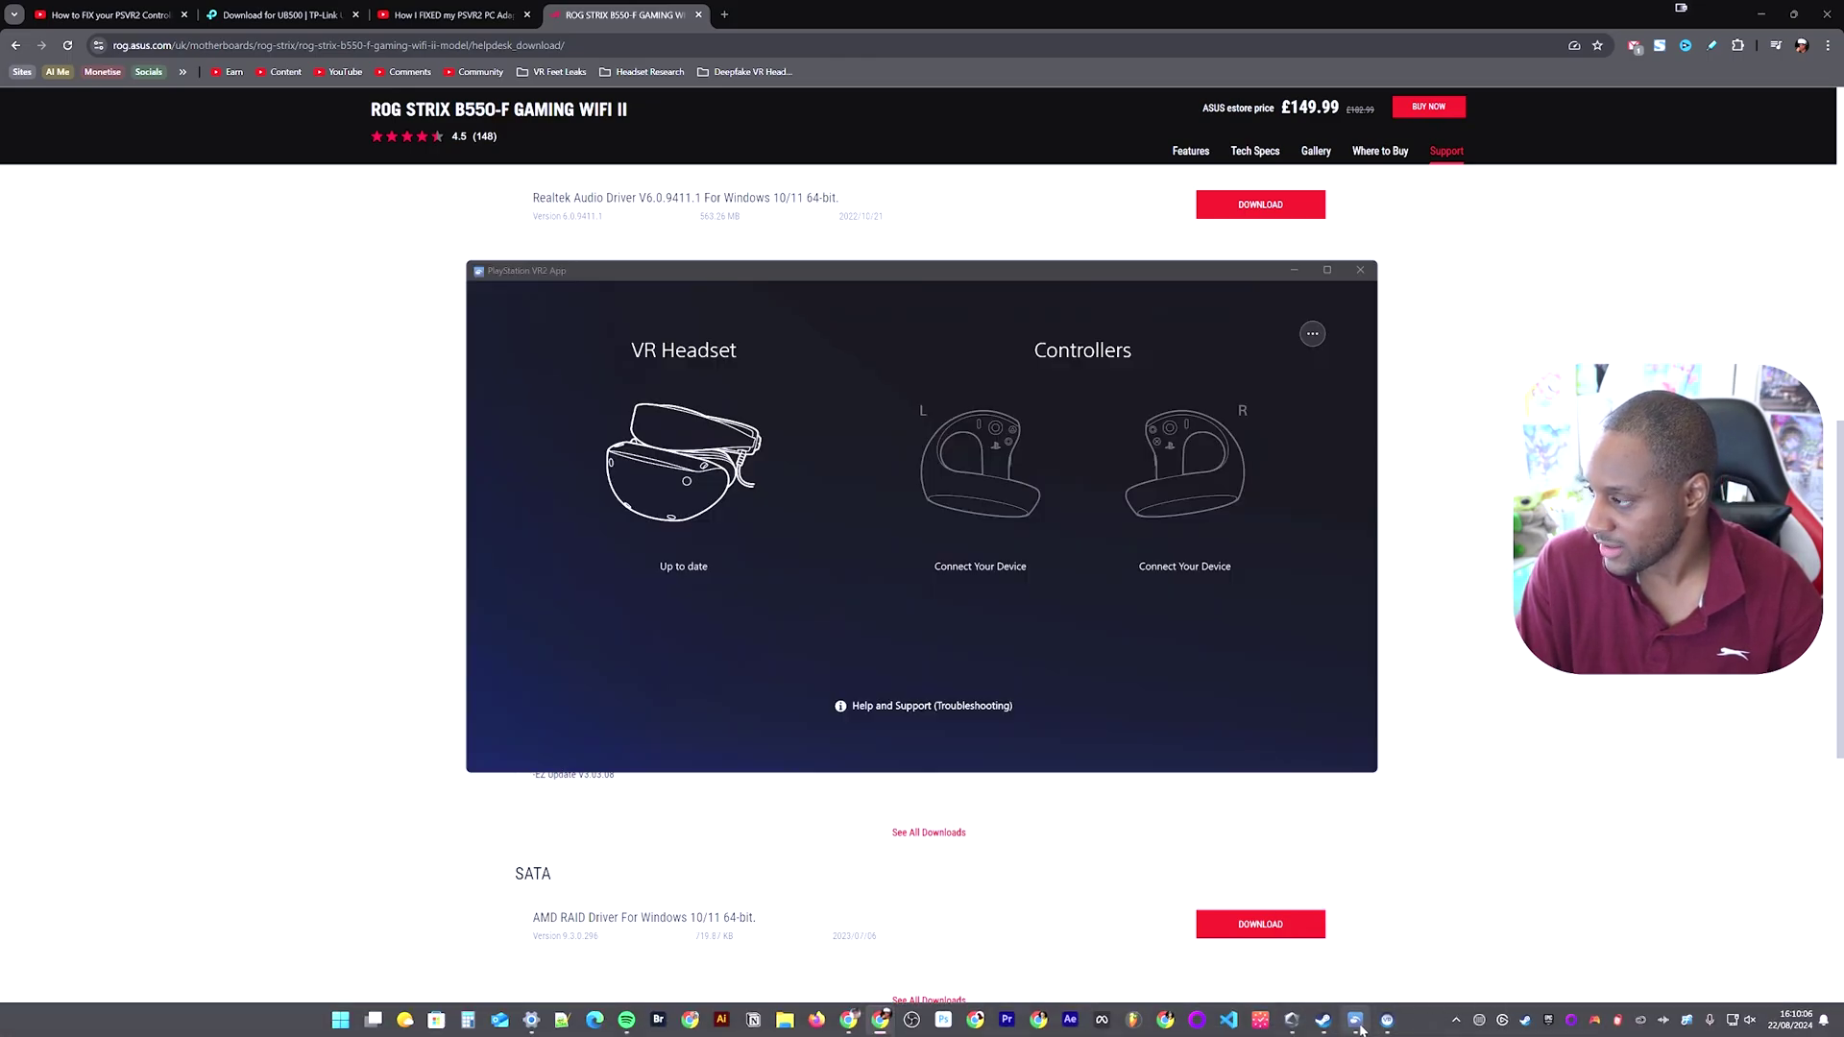